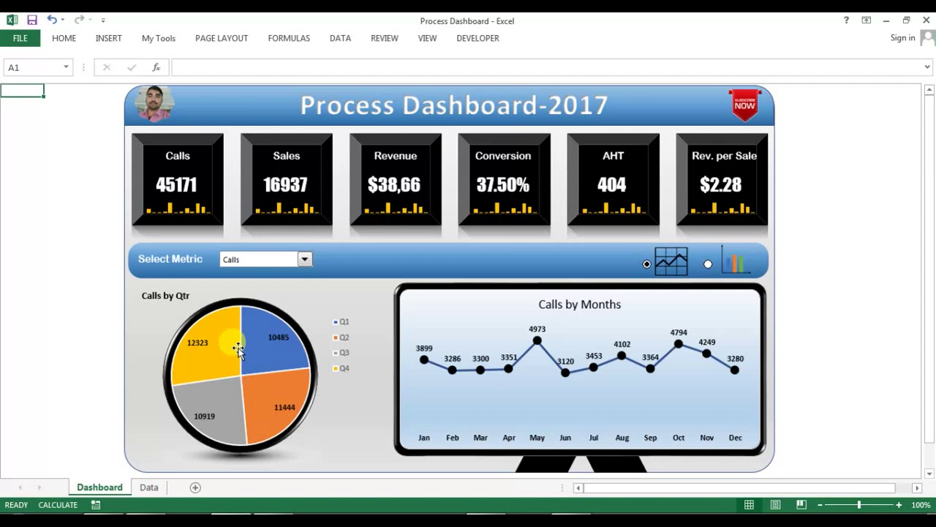
# Switch the Select Metric dropdown to Sales, then to Conversion.
pyautogui.click(305, 260)
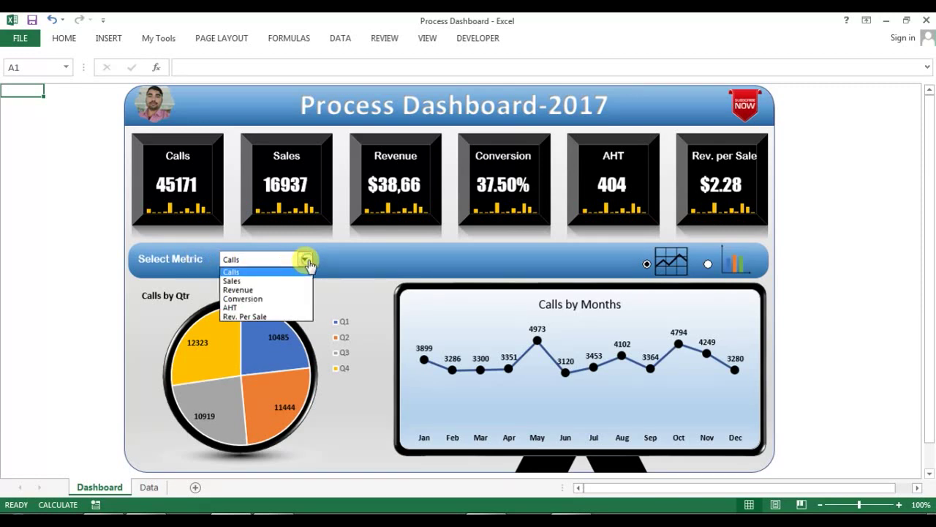
pyautogui.click(275, 282)
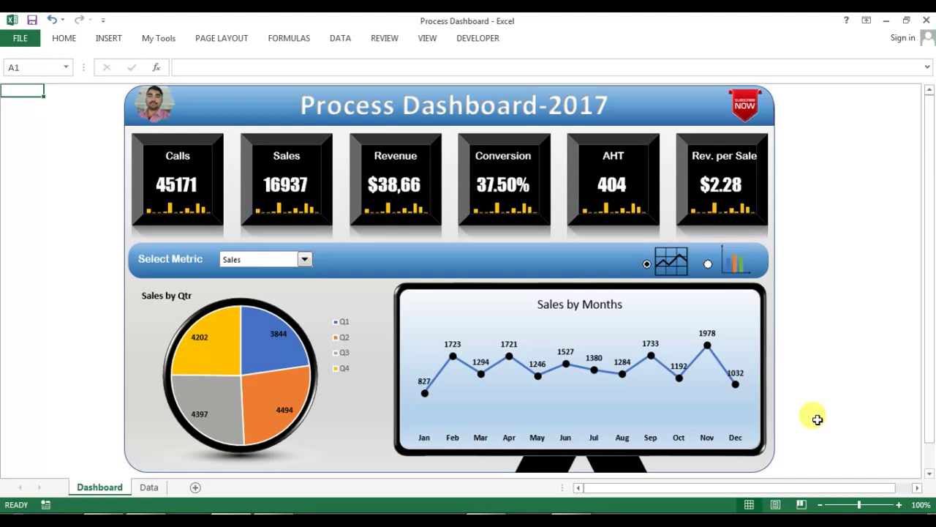
pyautogui.click(304, 259)
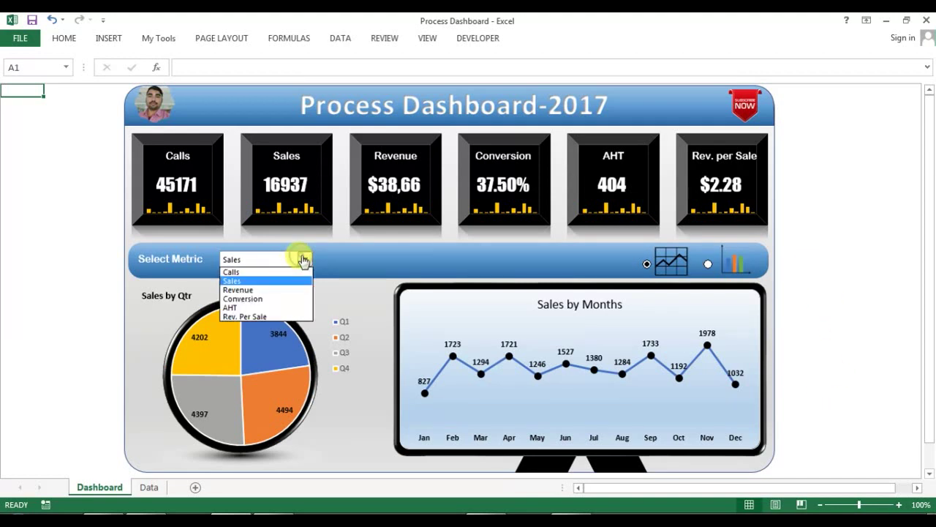
pyautogui.click(253, 298)
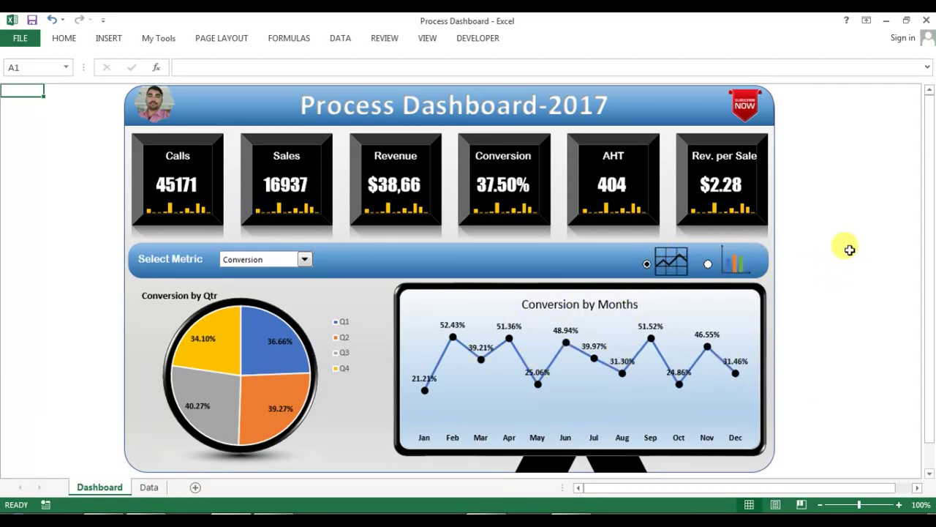
# Toggle the monthly chart to bars, back to a line, then to bars again.
pyautogui.click(708, 264)
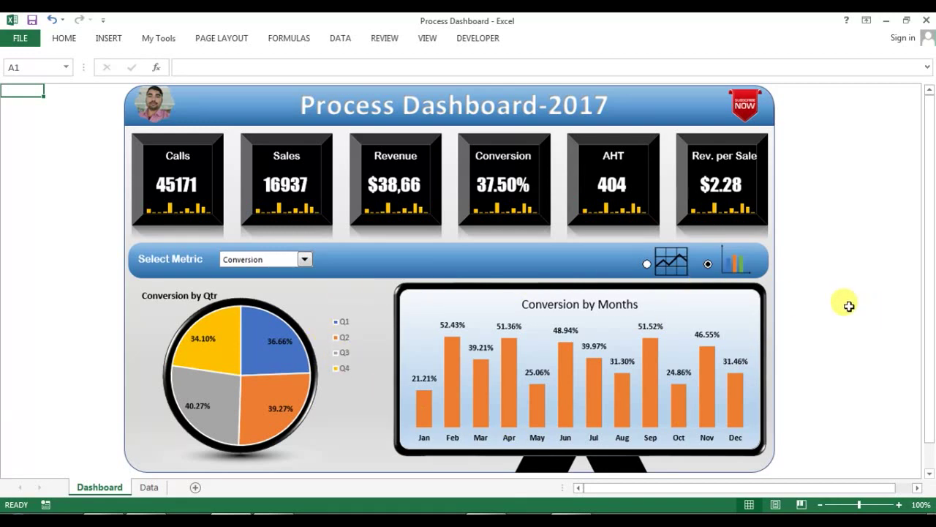
pyautogui.click(648, 265)
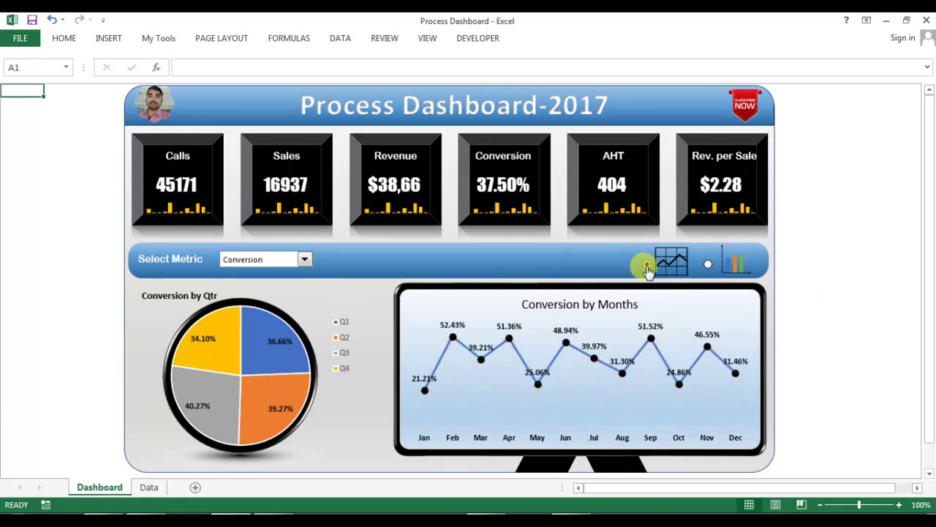
pyautogui.click(708, 264)
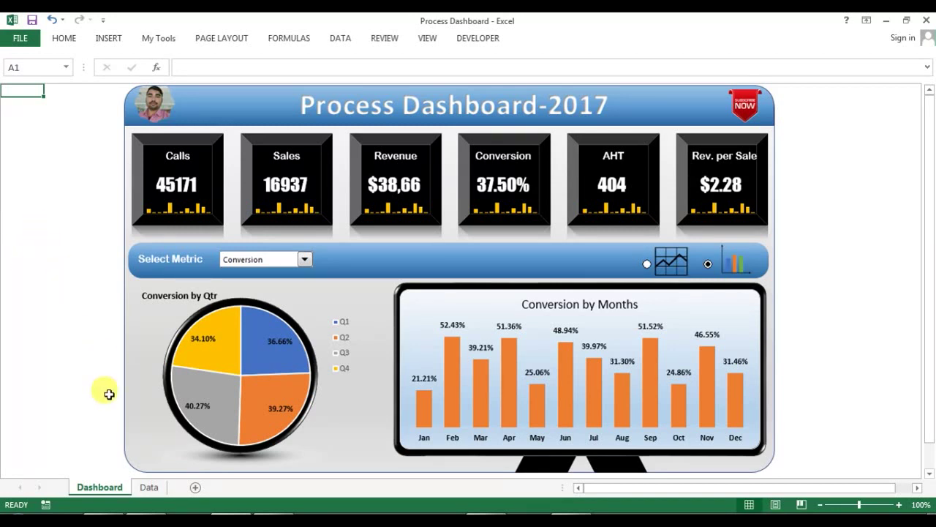
# Open the Data sheet and inspect the monthly table's month, quarter and header columns.
pyautogui.click(71, 199)
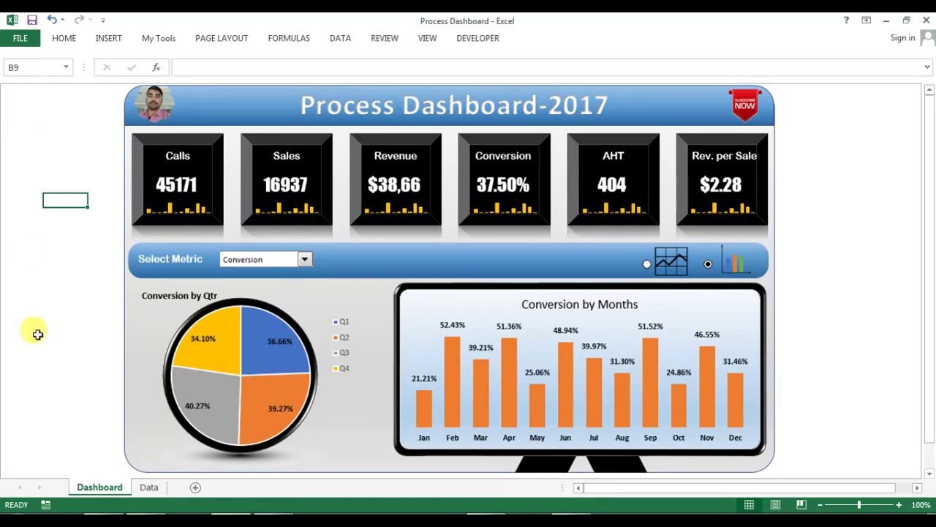
pyautogui.click(149, 487)
pyautogui.moveTo(43, 102); pyautogui.dragTo(527, 265)
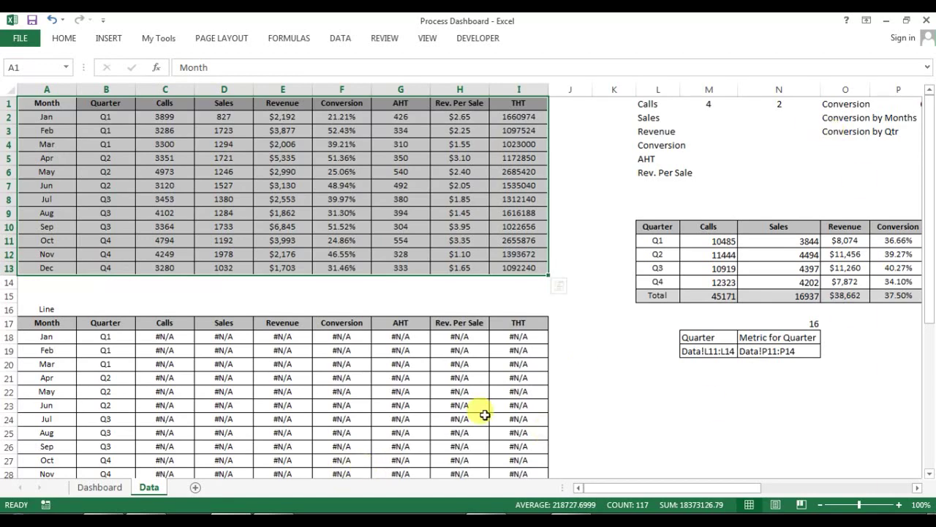
pyautogui.scroll(-7, 498, 409)
pyautogui.scroll(7, 583, 358)
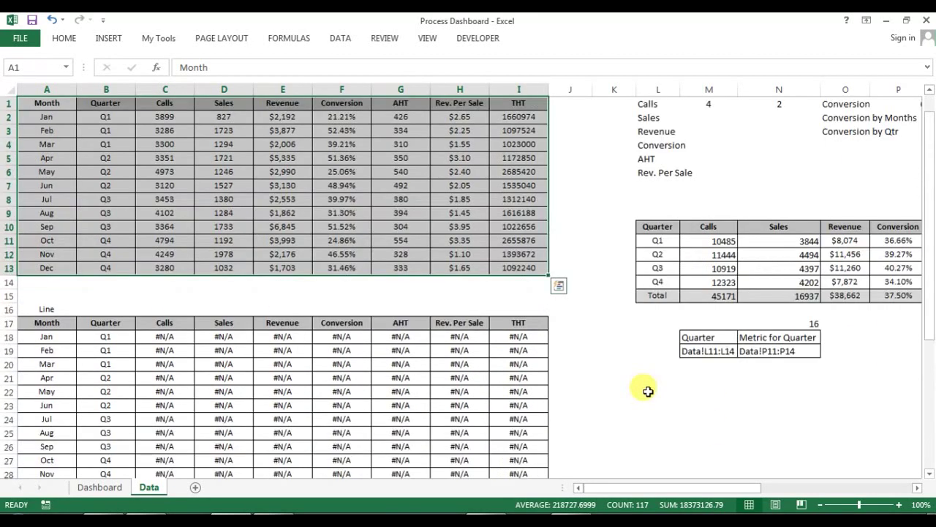
pyautogui.moveTo(654, 489); pyautogui.dragTo(595, 487)
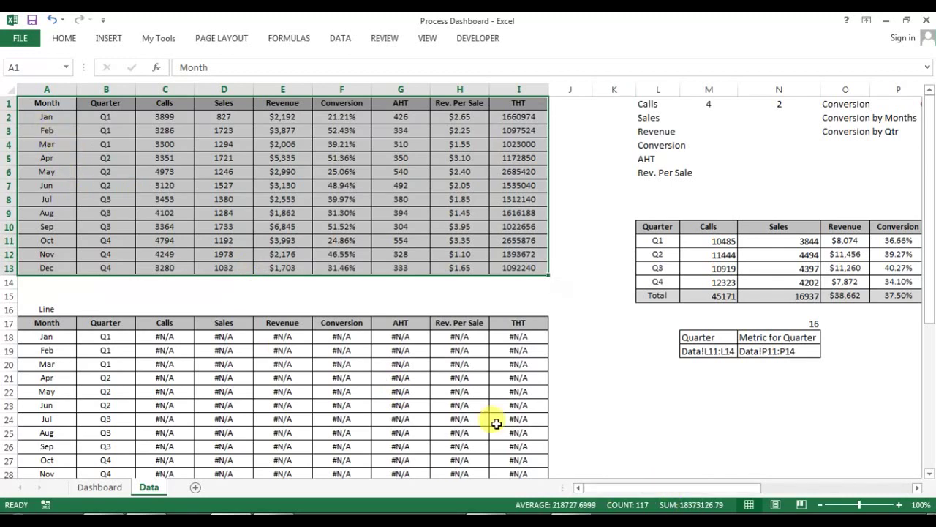
pyautogui.moveTo(46, 117); pyautogui.dragTo(64, 269)
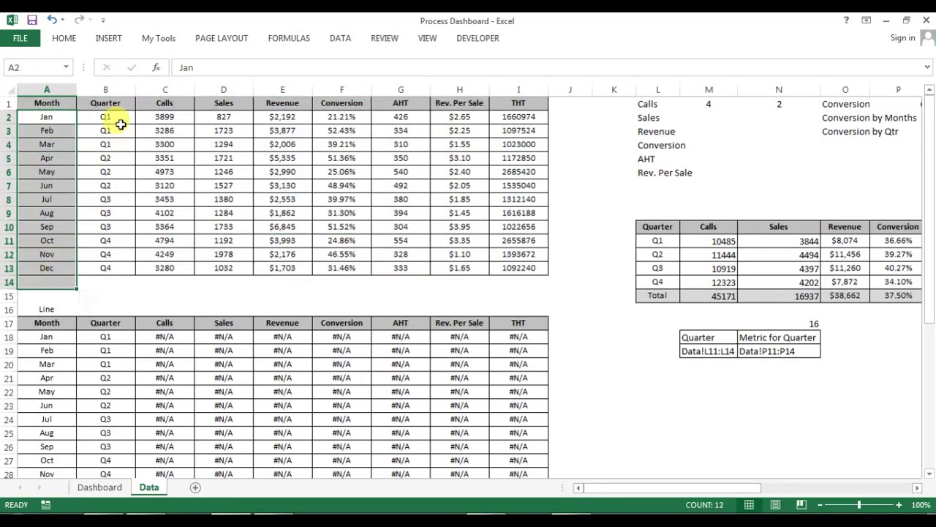
pyautogui.moveTo(117, 129); pyautogui.dragTo(119, 267)
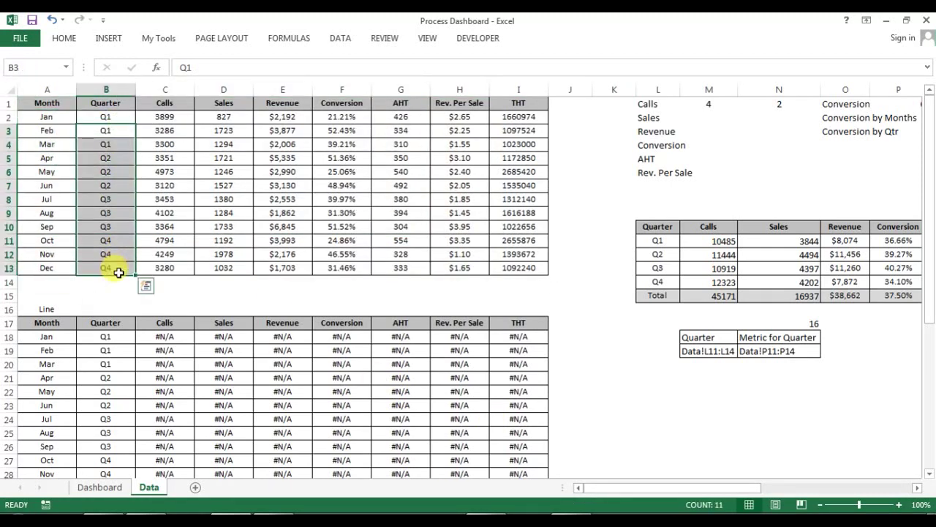
pyautogui.click(165, 102)
pyautogui.click(283, 106)
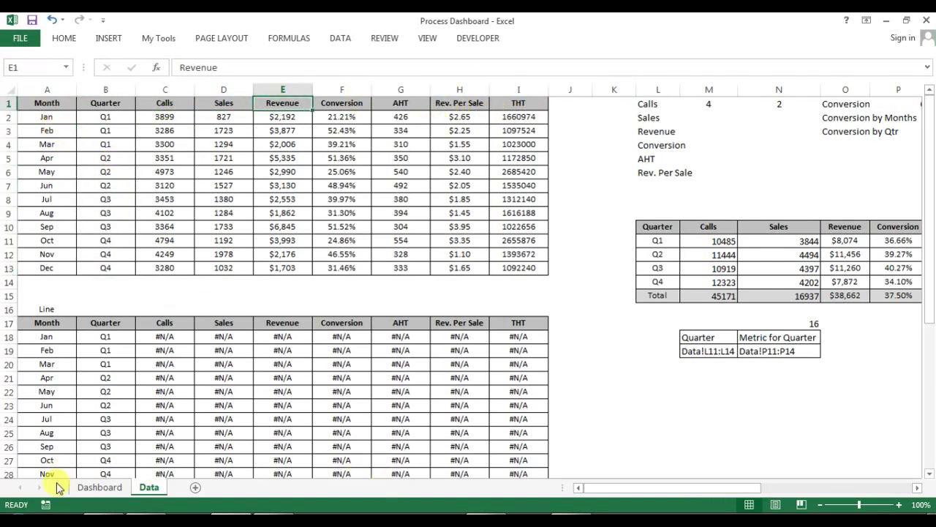
# Select the whole monthly table A1:I13 on the Data sheet and copy it.
pyautogui.click(99, 487)
pyautogui.click(150, 487)
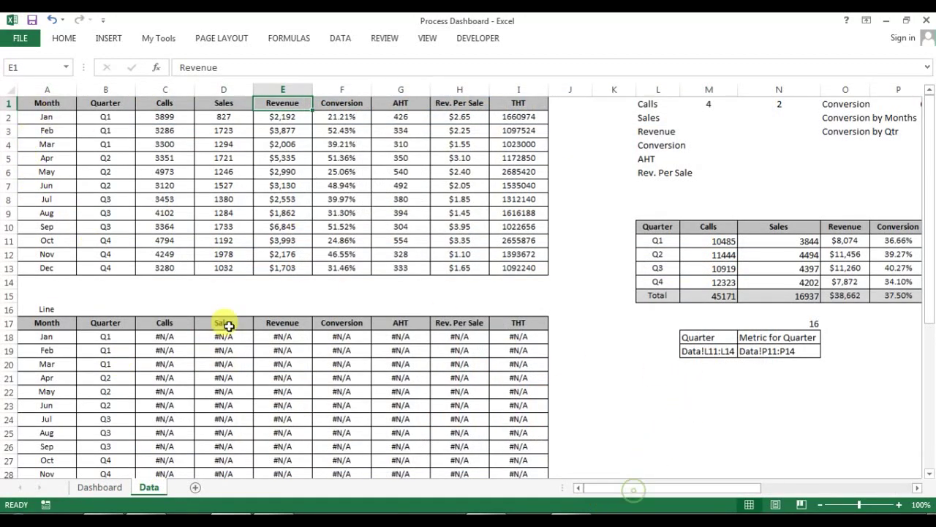
pyautogui.moveTo(46, 103); pyautogui.dragTo(518, 268)
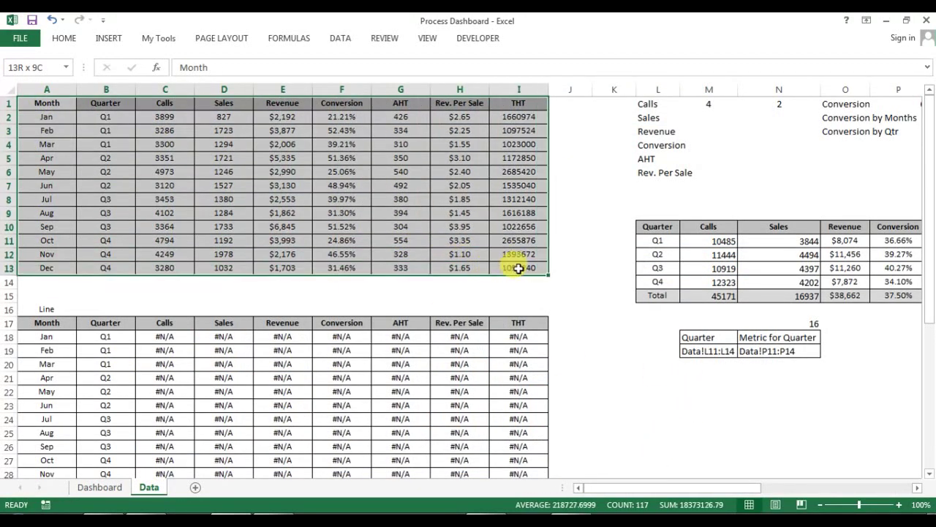
pyautogui.hotkey('ctrl', 'c')
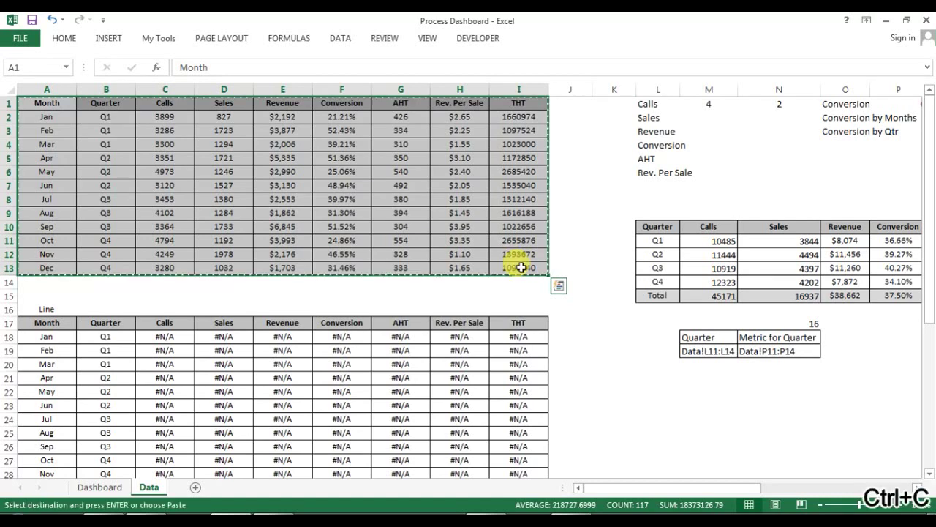
# Add a new sheet, paste the monthly table into it, and name it Data1.
pyautogui.click(196, 486)
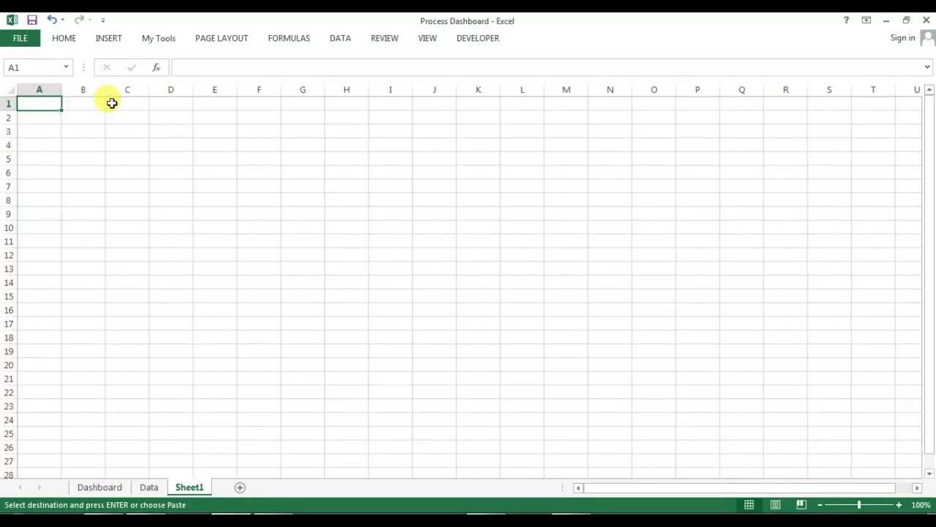
pyautogui.hotkey('ctrl', 'v')
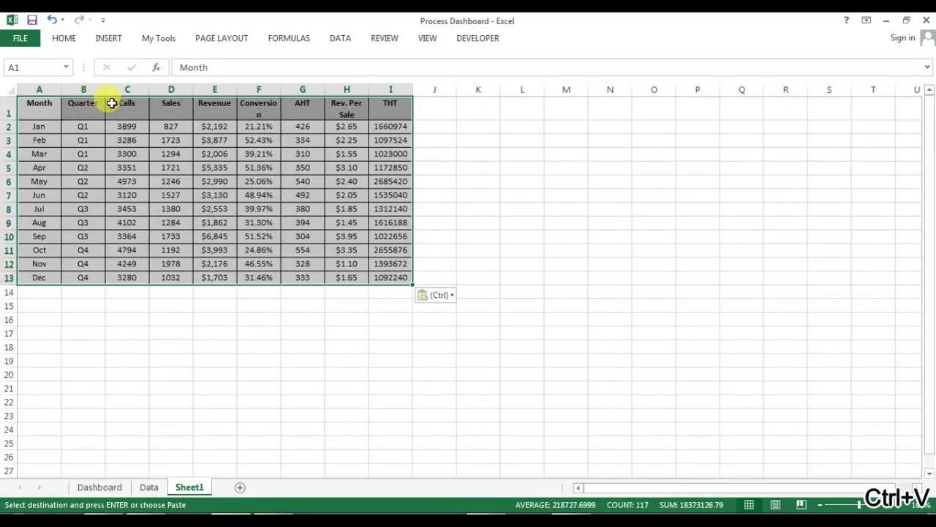
pyautogui.doubleClick(190, 486)
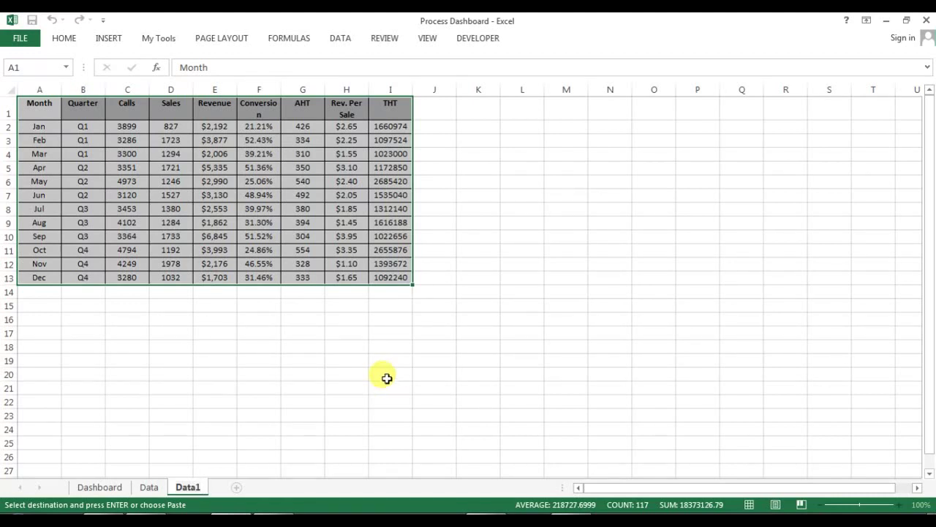
pyautogui.hotkey('ctrl', 'v')
pyautogui.click(384, 362)
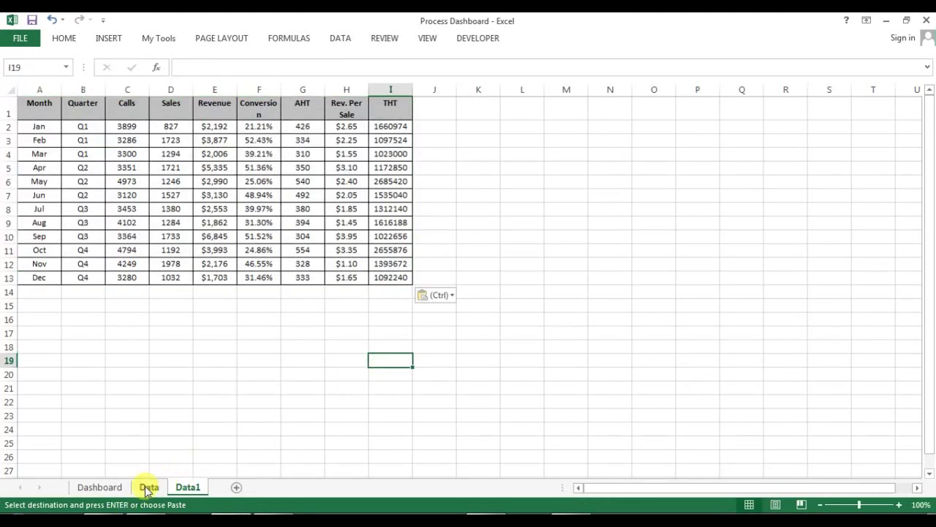
pyautogui.click(285, 139)
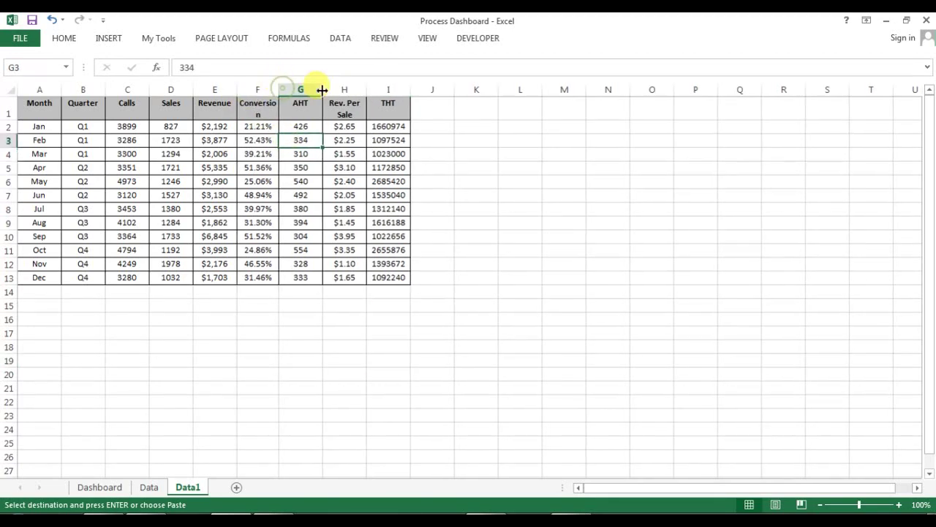
pyautogui.click(99, 487)
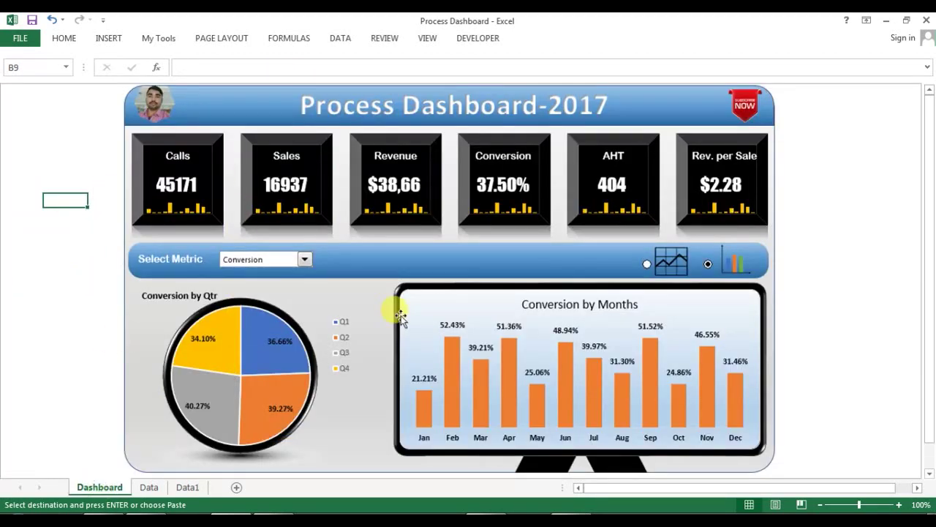
pyautogui.click(187, 487)
# Add another blank sheet named Dashboard1.
pyautogui.click(236, 487)
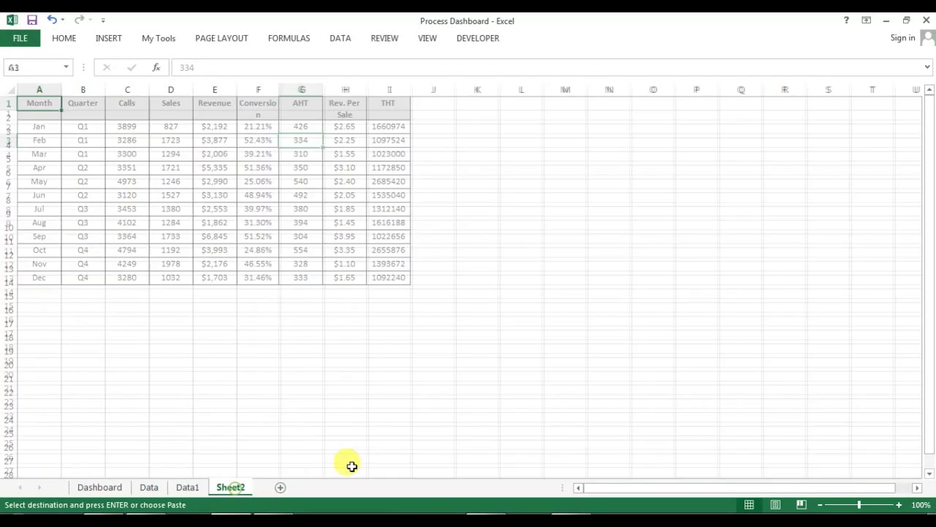
pyautogui.doubleClick(235, 487)
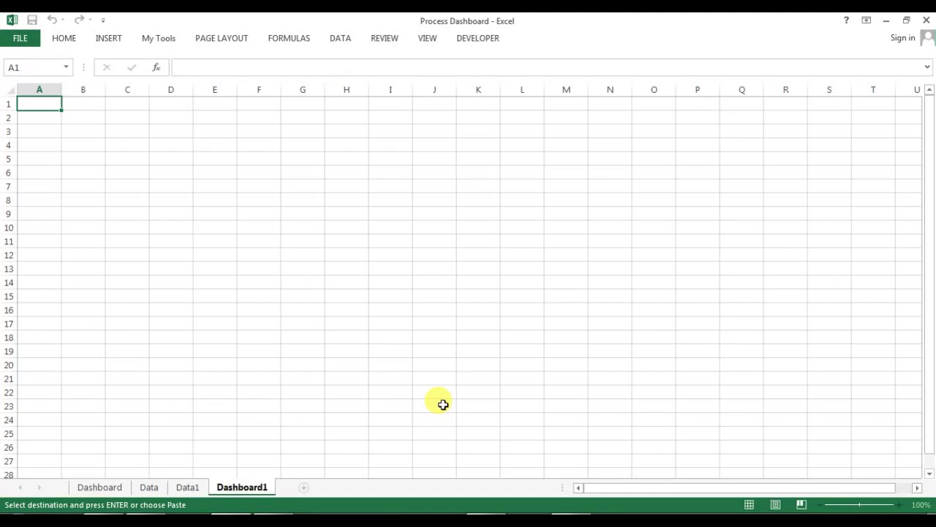
pyautogui.click(191, 487)
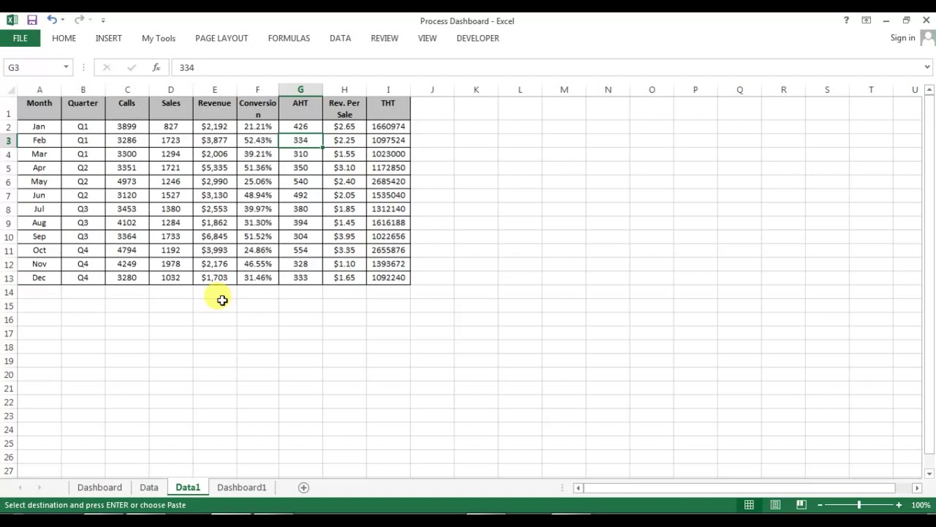
pyautogui.click(219, 106)
pyautogui.click(258, 493)
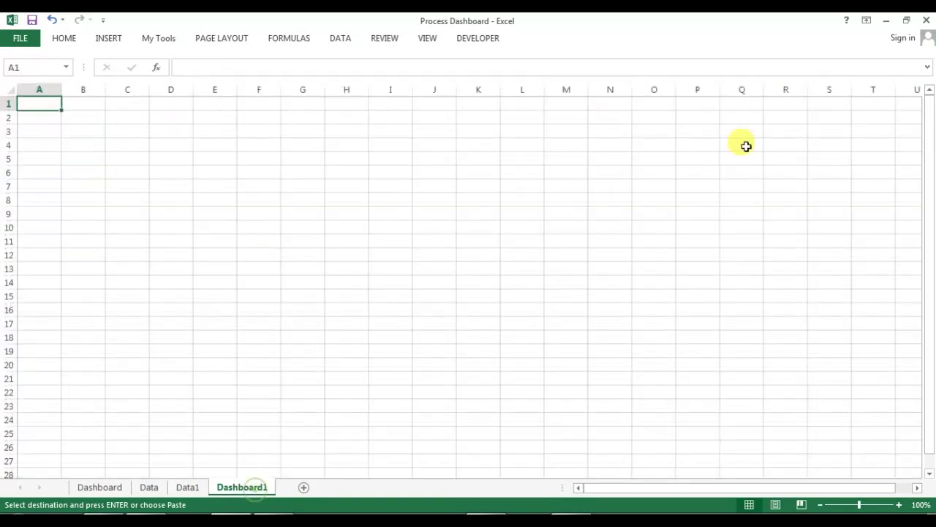
pyautogui.click(119, 489)
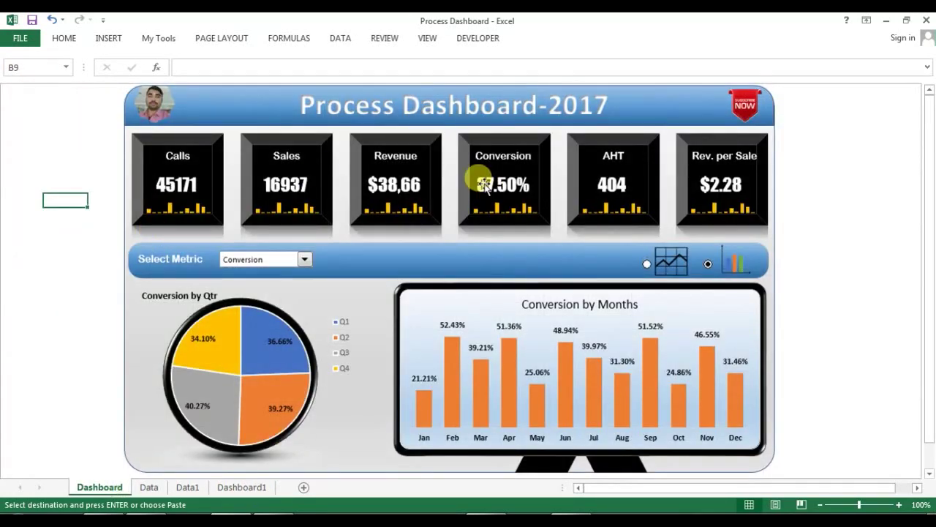
# Draw a large rounded rectangle on Dashboard1 starting at cell D1.
pyautogui.click(248, 490)
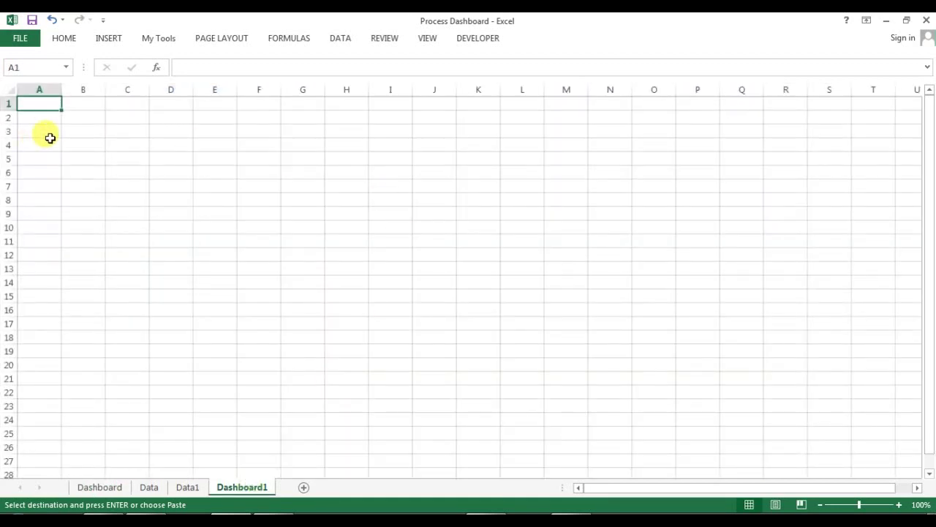
pyautogui.click(106, 40)
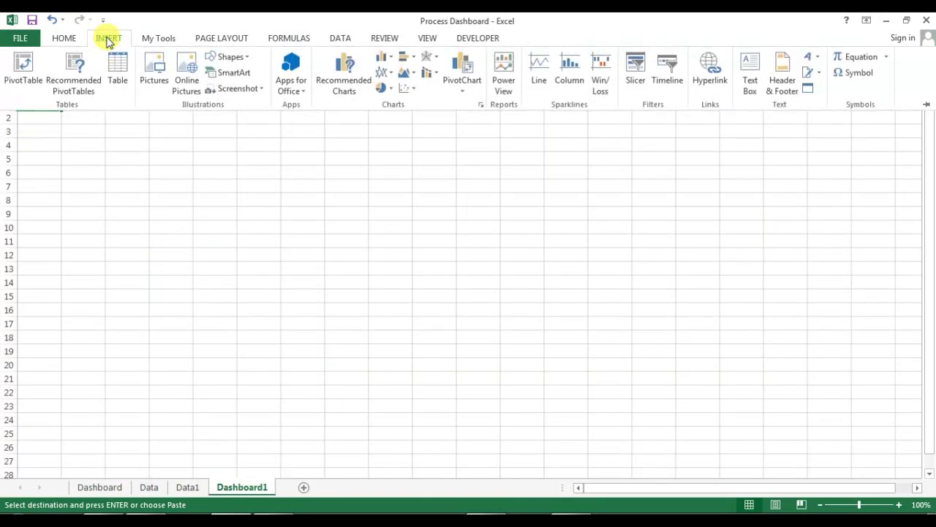
pyautogui.click(236, 56)
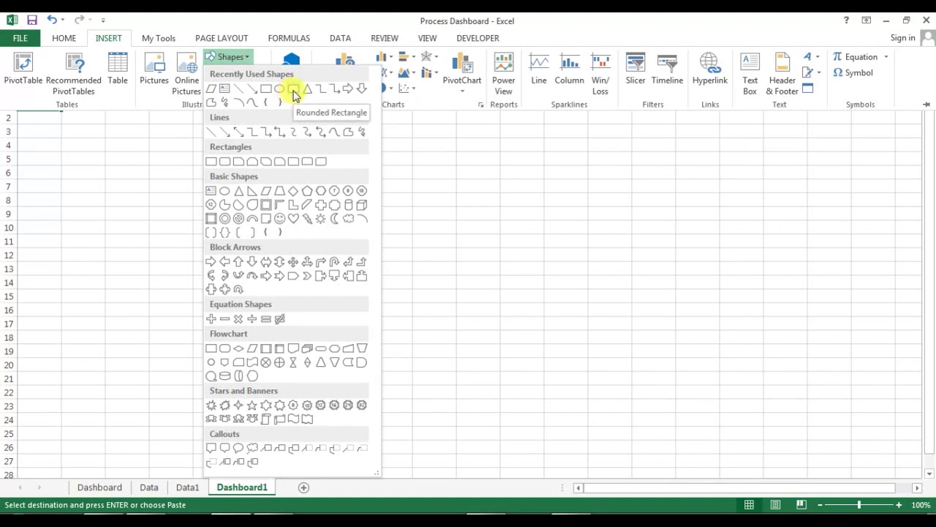
pyautogui.click(224, 164)
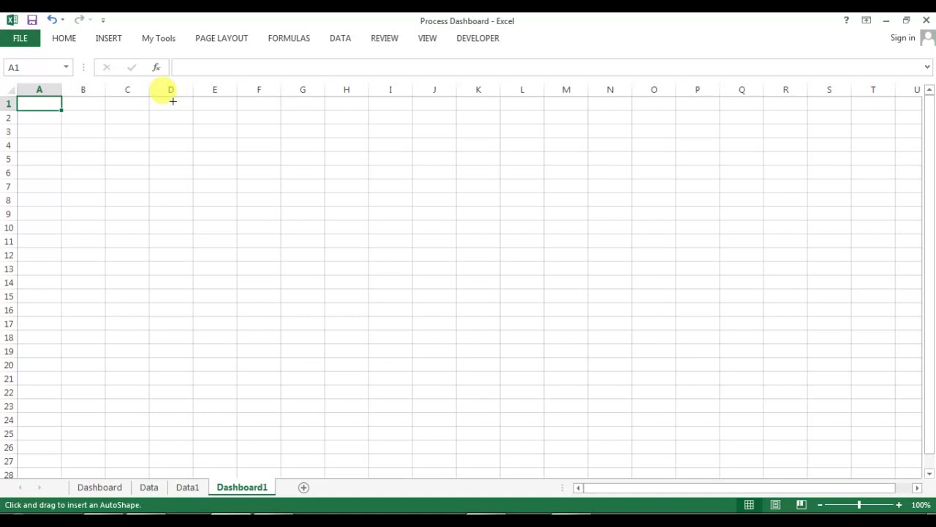
pyautogui.moveTo(171, 101); pyautogui.dragTo(676, 358)
# Reposition the rectangle so it spans roughly D1:O27, starting at row 1.
pyautogui.scroll(3, 733, 319)
pyautogui.scroll(4, 722, 317)
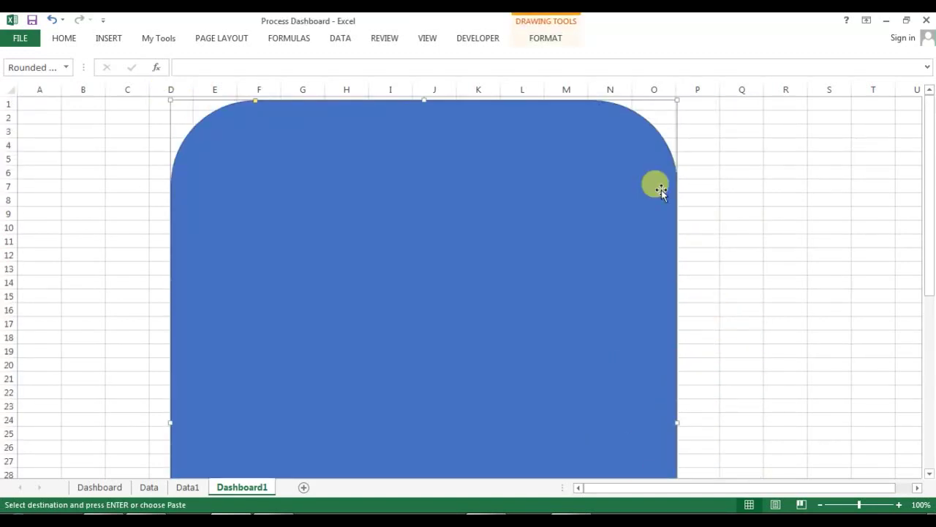
pyautogui.moveTo(425, 99); pyautogui.dragTo(444, 252)
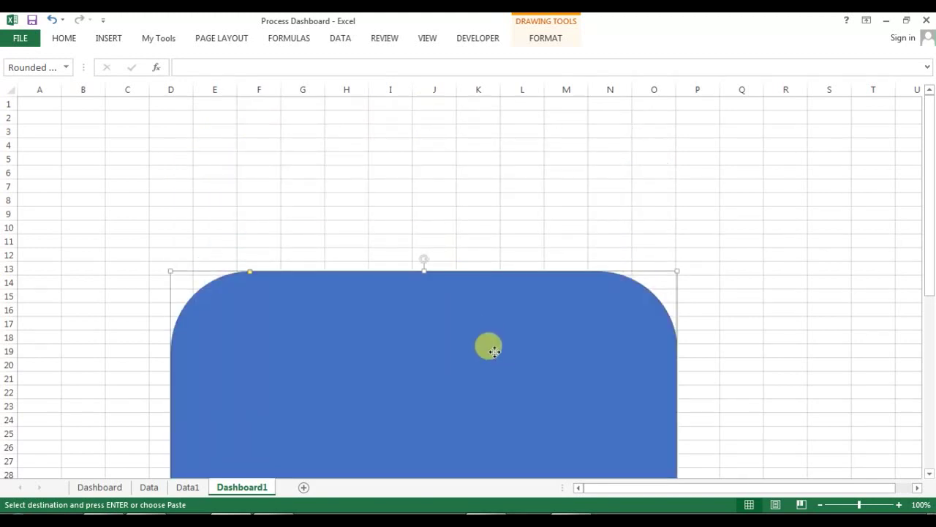
pyautogui.moveTo(491, 348); pyautogui.dragTo(428, 161)
pyautogui.moveTo(412, 126); pyautogui.dragTo(463, 177)
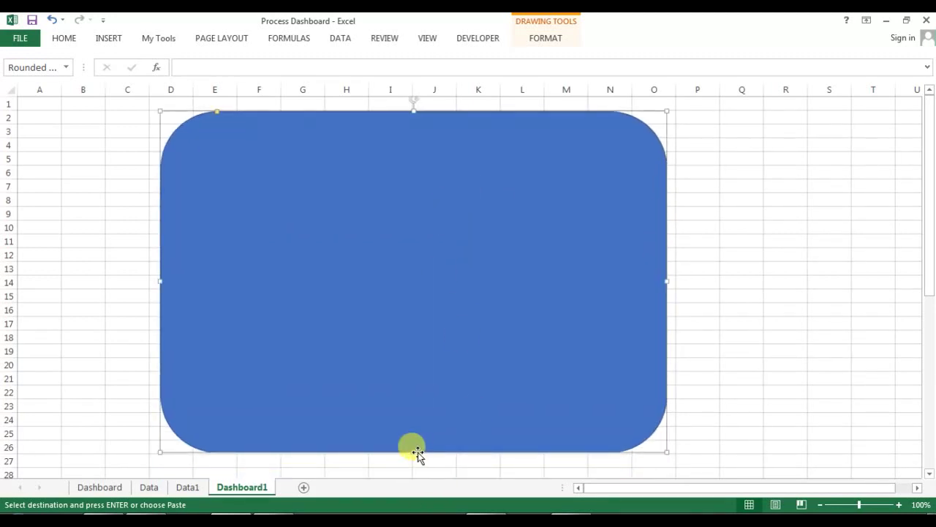
pyautogui.moveTo(412, 449)
pyautogui.mouseDown()
pyautogui.moveTo(412, 460)
pyautogui.moveTo(414, 438)
pyautogui.mouseUp()
pyautogui.moveTo(438, 379); pyautogui.dragTo(438, 392)
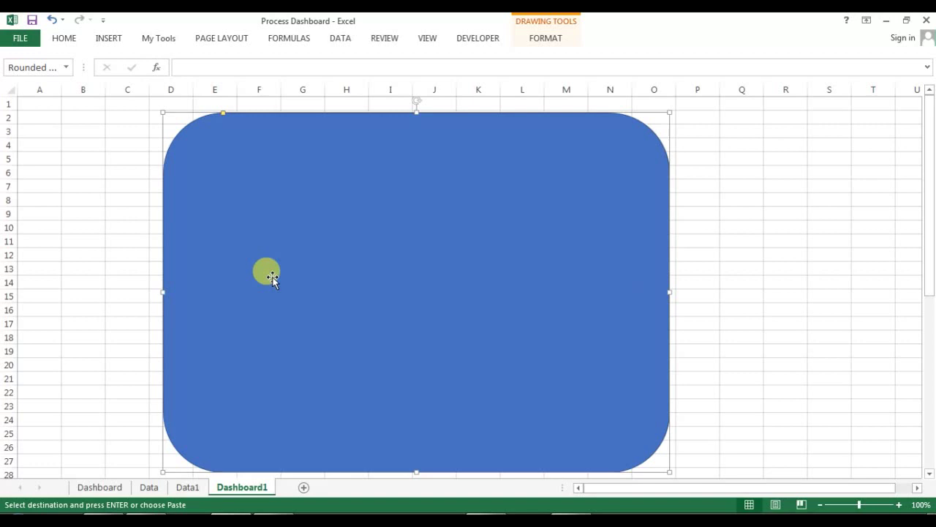
pyautogui.moveTo(223, 116); pyautogui.dragTo(188, 116)
pyautogui.press('Up')
pyautogui.press('Up')
pyautogui.press('Up')
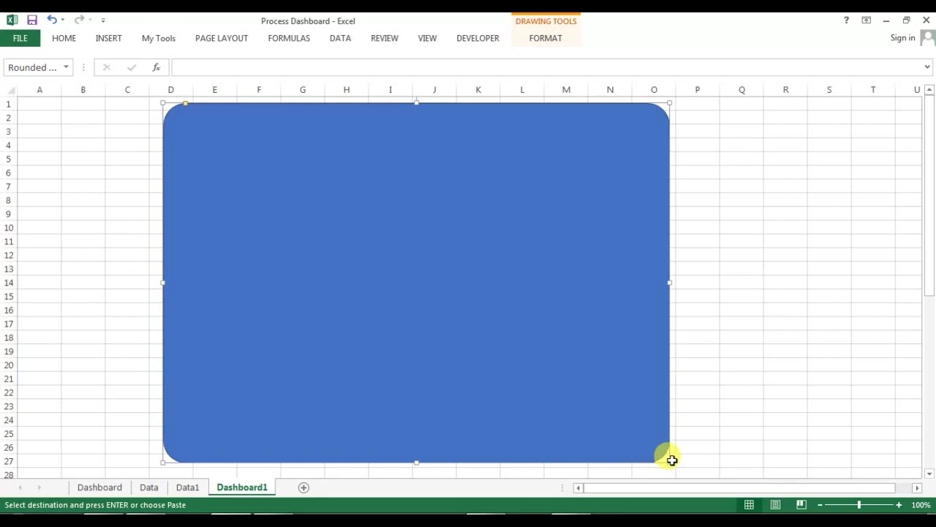
pyautogui.moveTo(665, 458); pyautogui.dragTo(674, 469)
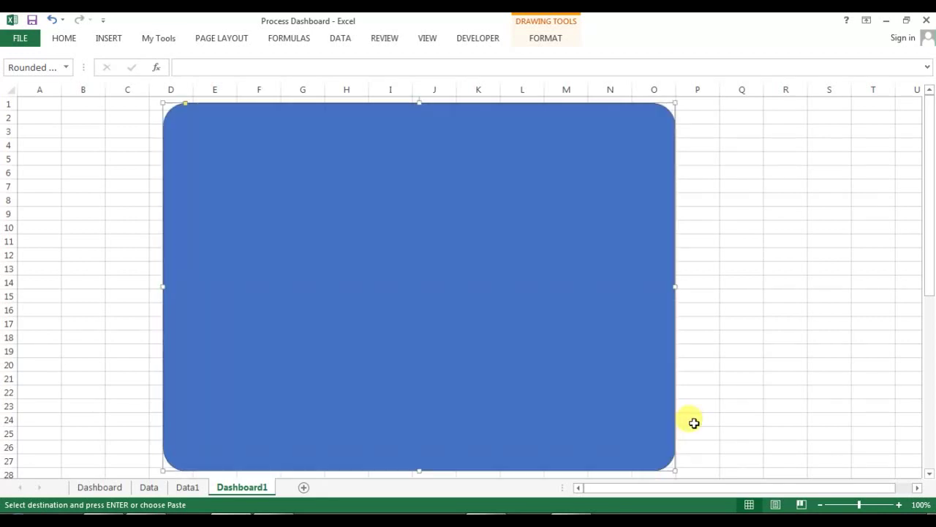
pyautogui.click(723, 377)
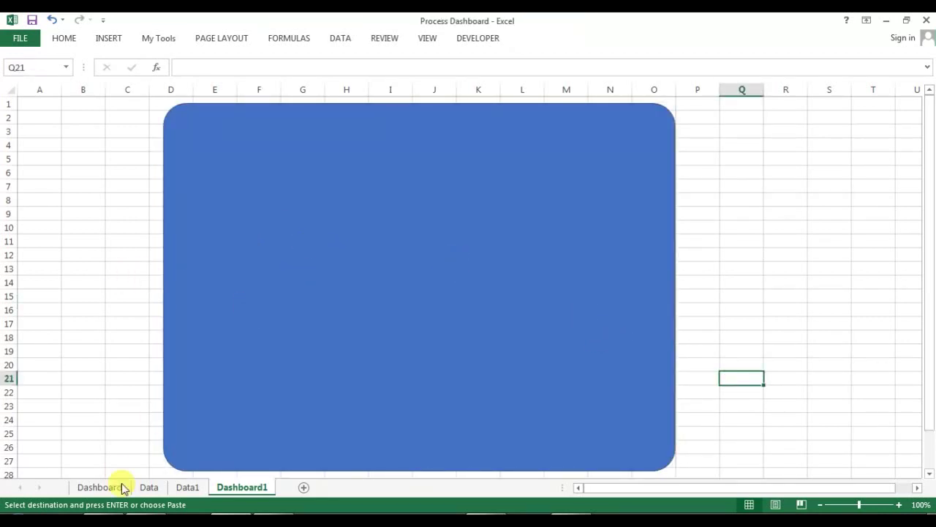
pyautogui.click(99, 487)
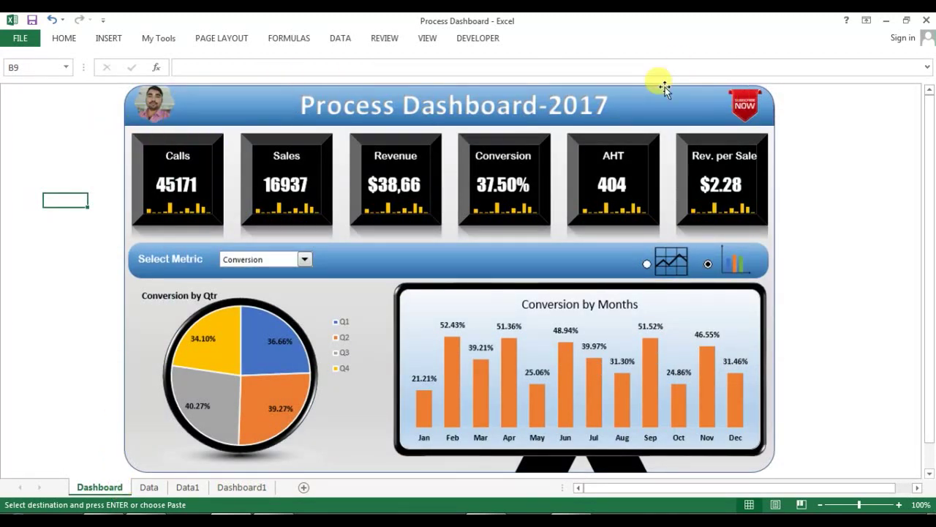
pyautogui.click(233, 489)
pyautogui.click(286, 138)
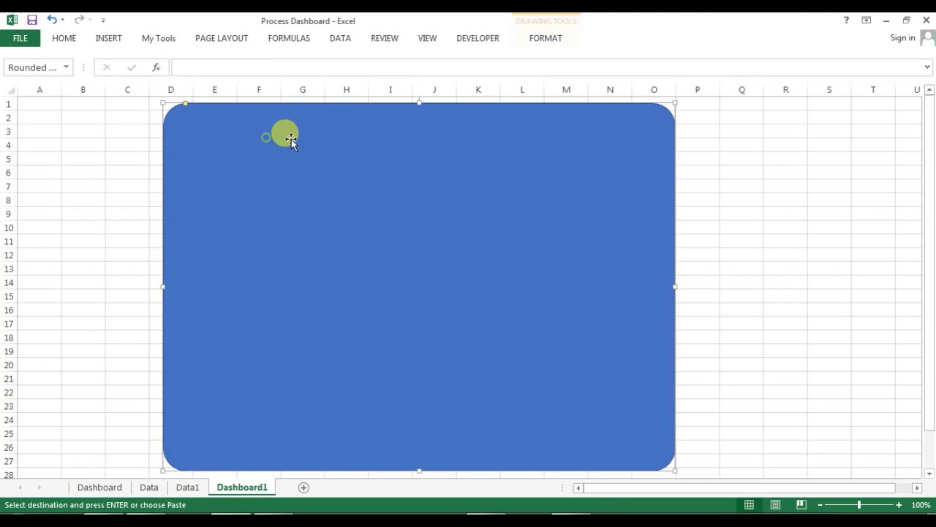
# Give the rounded rectangle a gradient fill, starting with a light blue preset.
pyautogui.rightClick(383, 168)
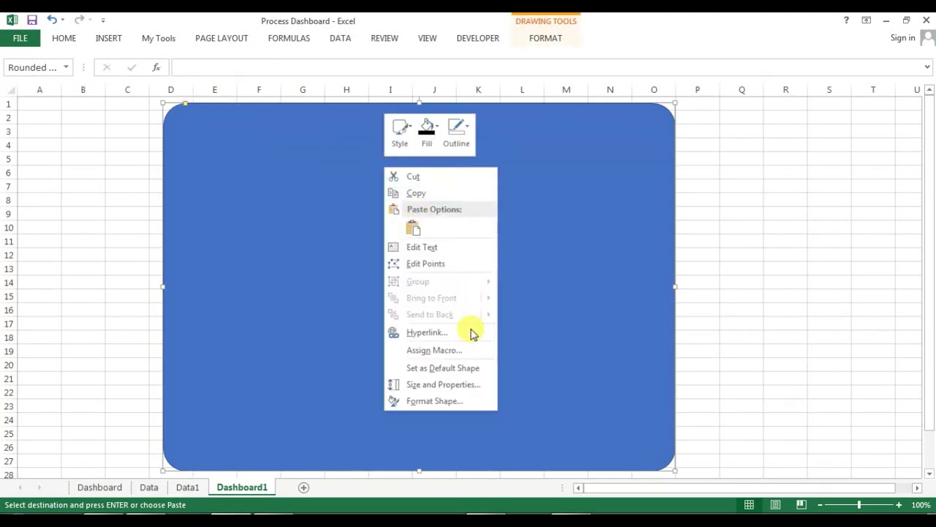
pyautogui.click(439, 403)
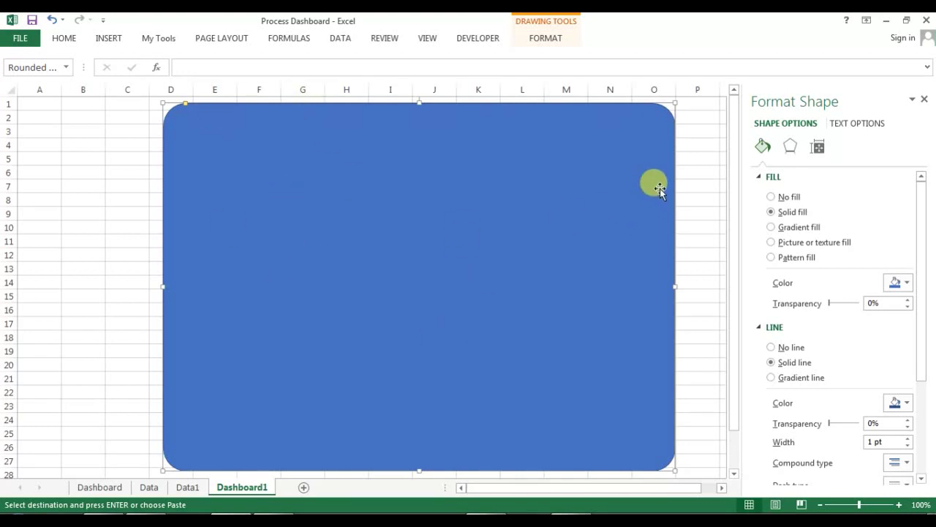
pyautogui.rightClick(555, 213)
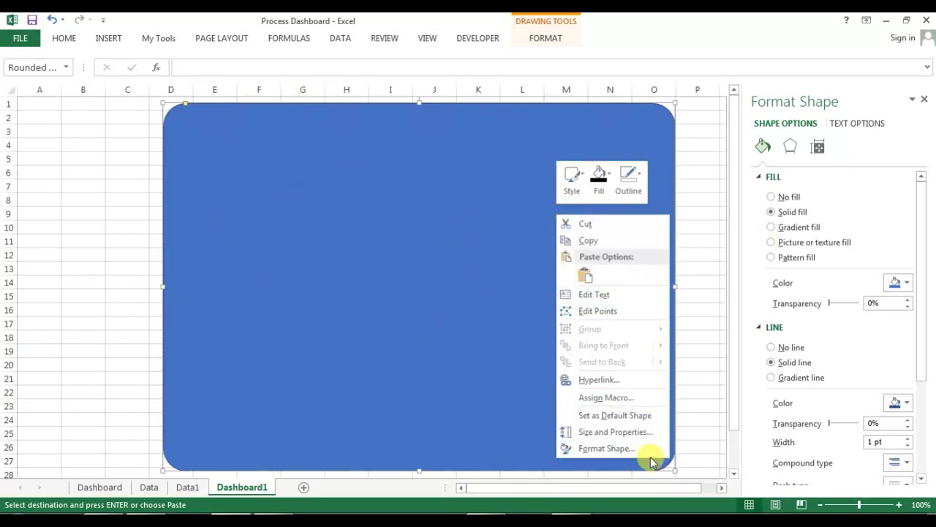
pyautogui.click(602, 449)
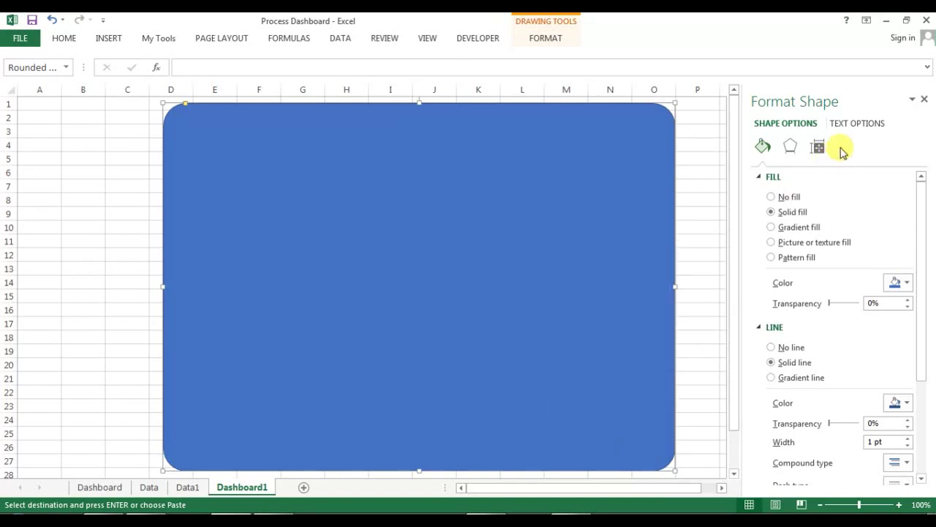
pyautogui.click(782, 229)
pyautogui.click(906, 283)
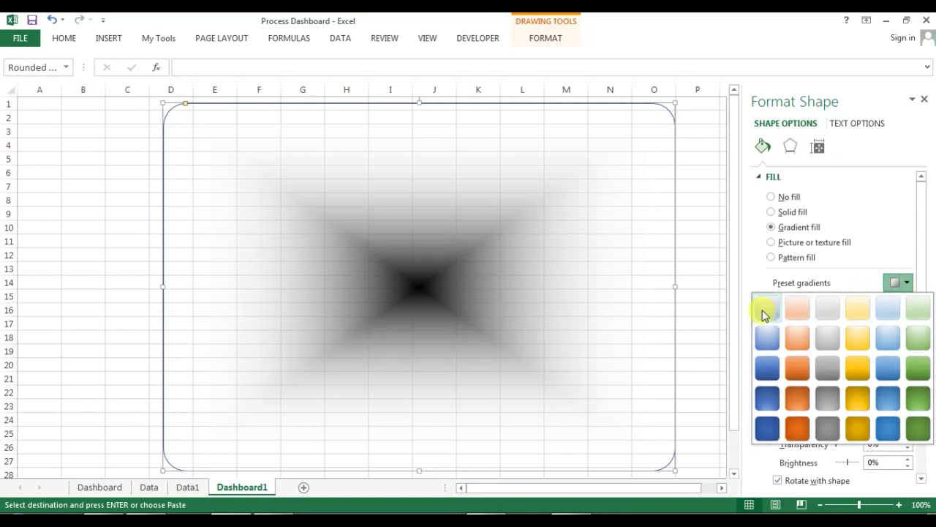
pyautogui.click(897, 309)
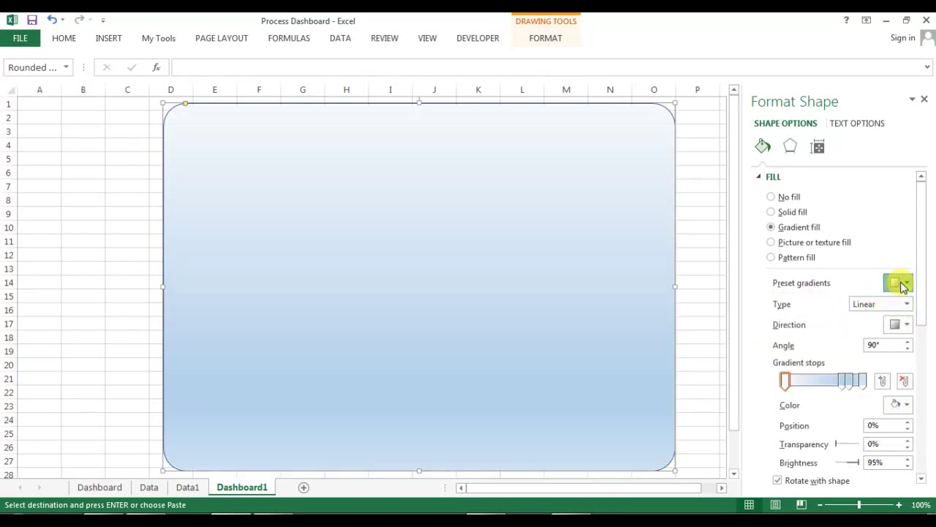
# Try the Top Spotlight preset, then settle on a light grey linear gradient.
pyautogui.click(904, 284)
pyautogui.click(893, 335)
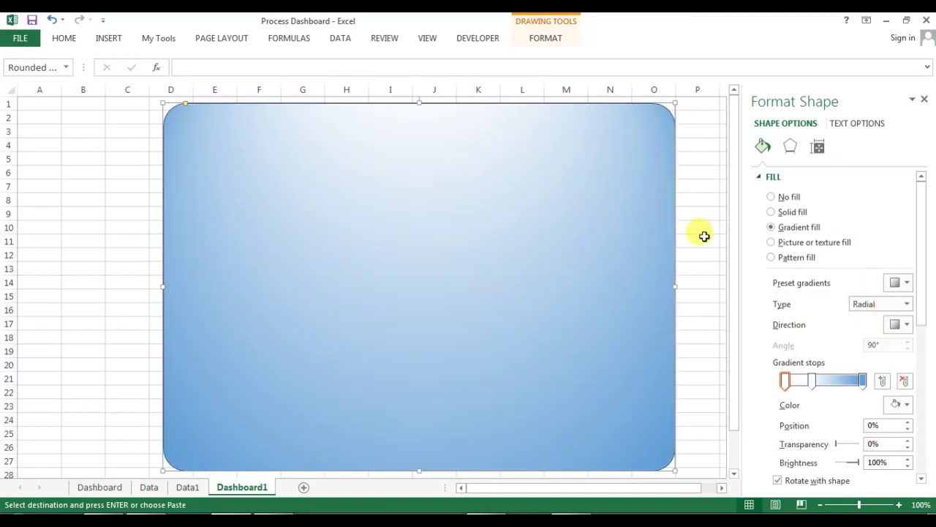
pyautogui.click(905, 283)
pyautogui.click(891, 317)
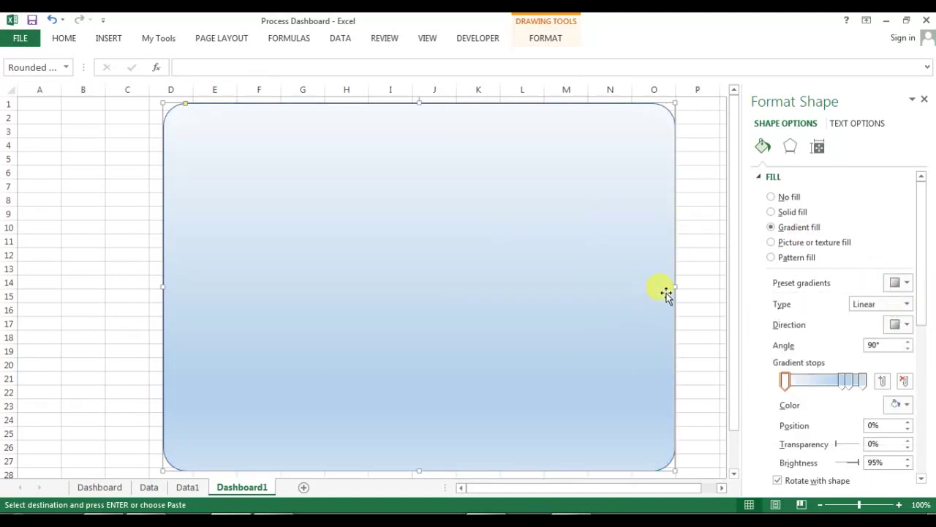
pyautogui.click(904, 283)
pyautogui.click(831, 311)
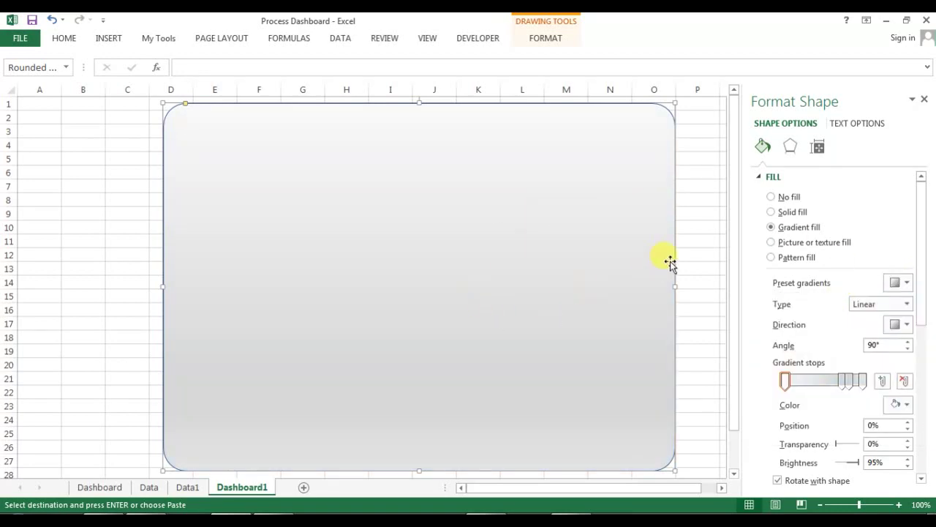
# Compare with the original Dashboard, close the Format Shape pane and nudge the rectangle.
pyautogui.click(106, 488)
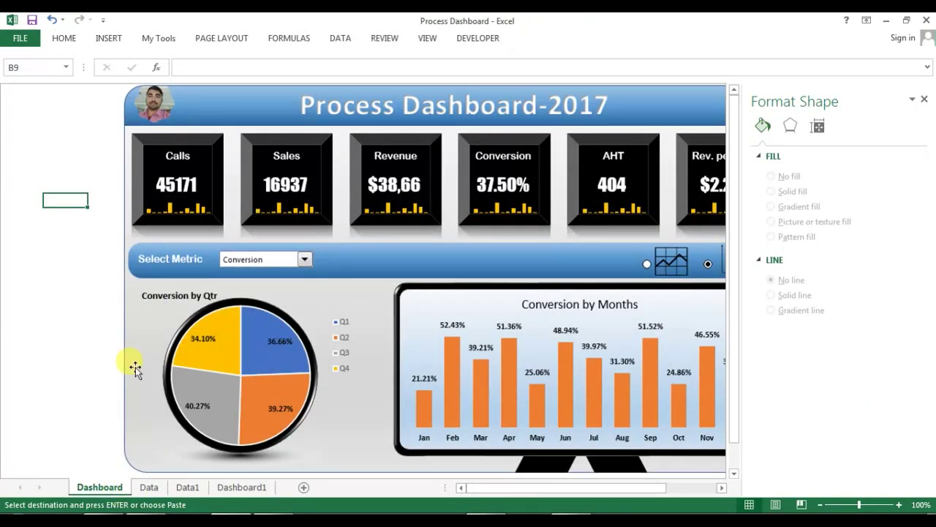
pyautogui.click(239, 486)
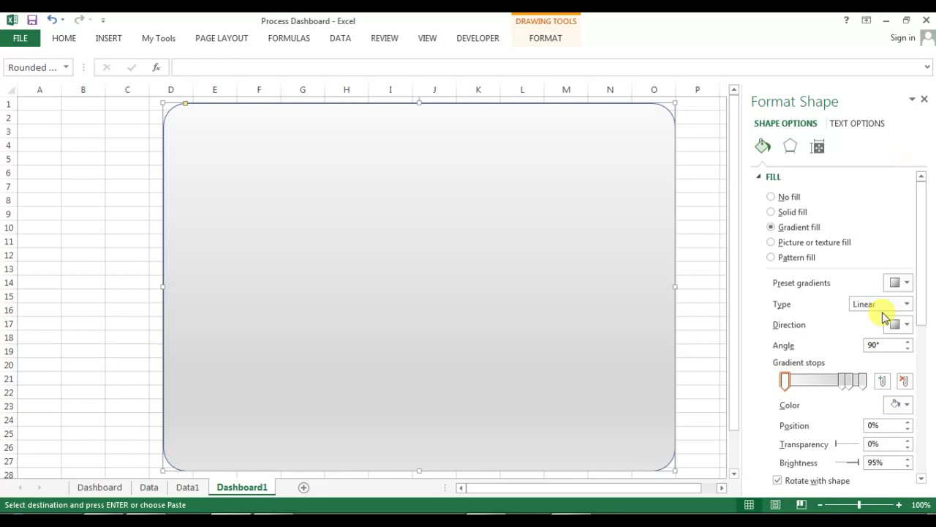
pyautogui.click(905, 284)
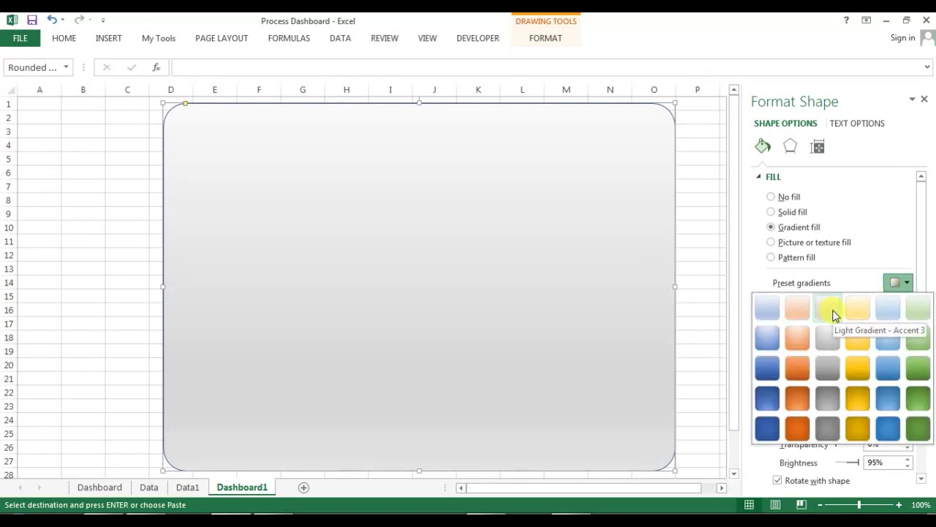
pyautogui.click(878, 196)
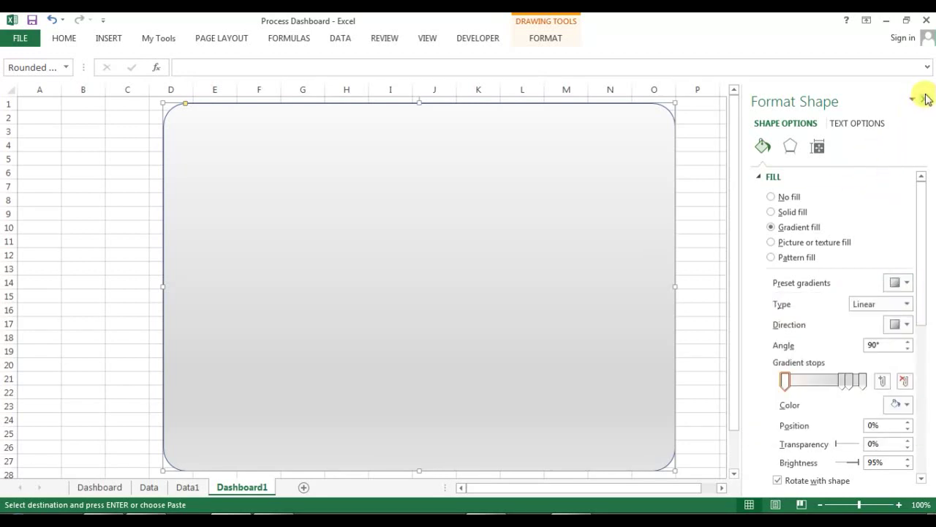
pyautogui.click(925, 98)
pyautogui.click(746, 157)
pyautogui.moveTo(595, 194); pyautogui.dragTo(588, 190)
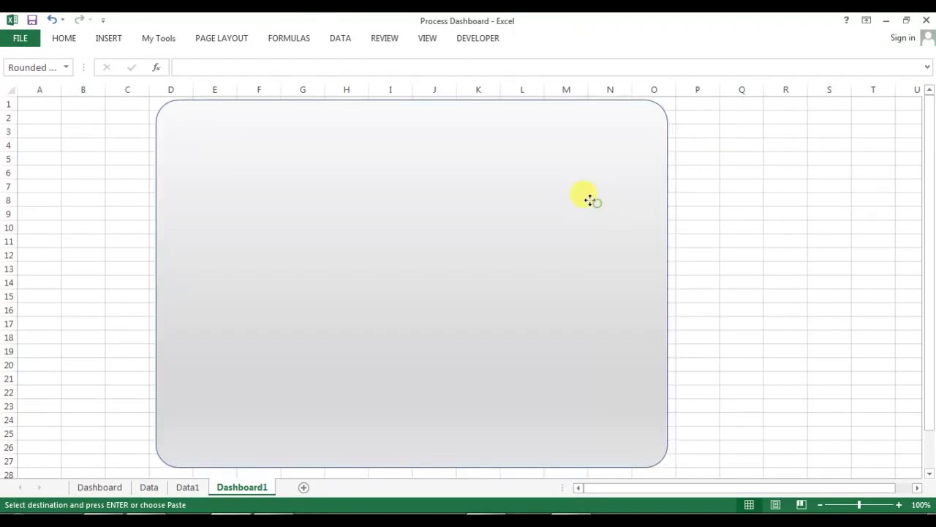
pyautogui.press('Escape')
# Hide the gridlines on the Dashboard1 sheet.
pyautogui.click(430, 39)
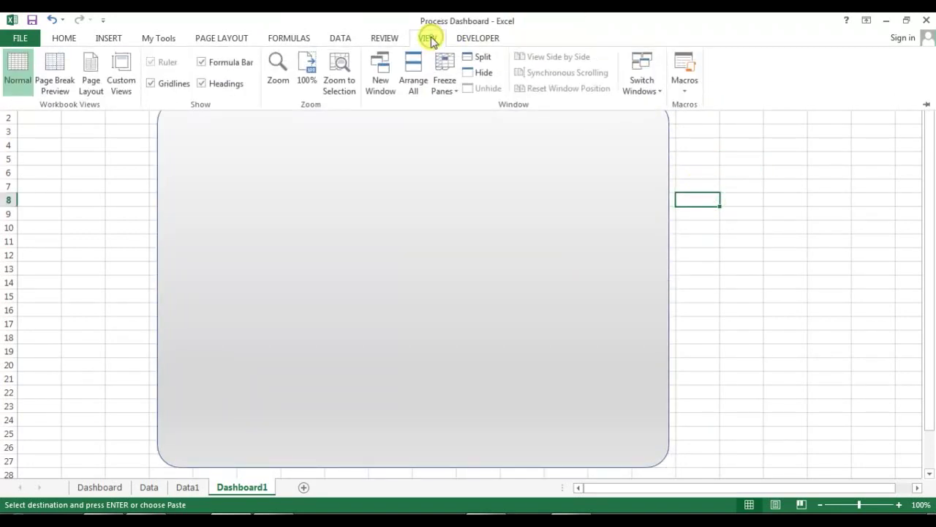
pyautogui.click(161, 88)
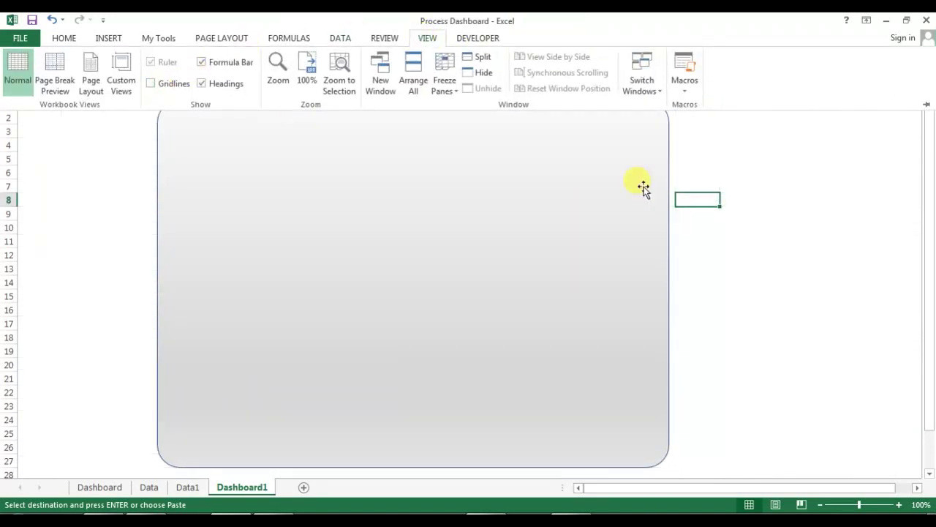
pyautogui.click(733, 192)
pyautogui.click(110, 38)
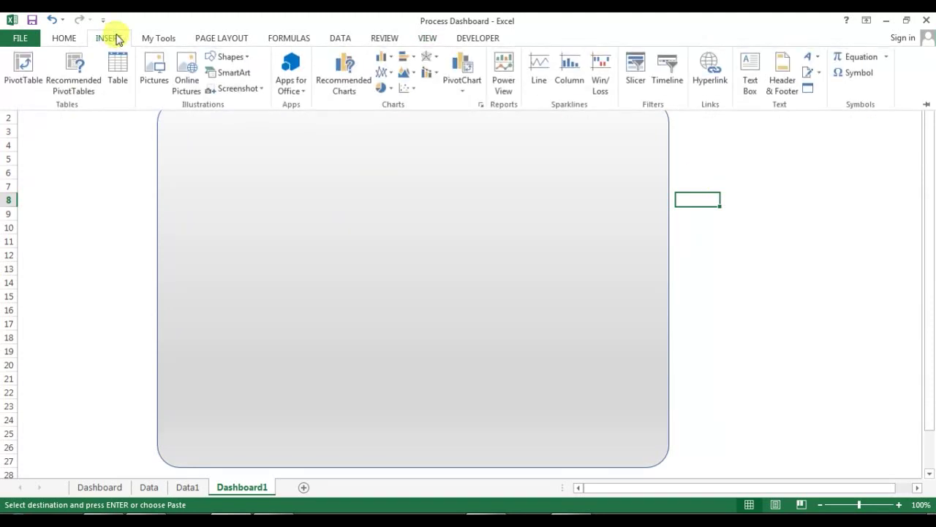
# Draw a Round Same Side Corner Rectangle across the top of the gray panel.
pyautogui.click(249, 59)
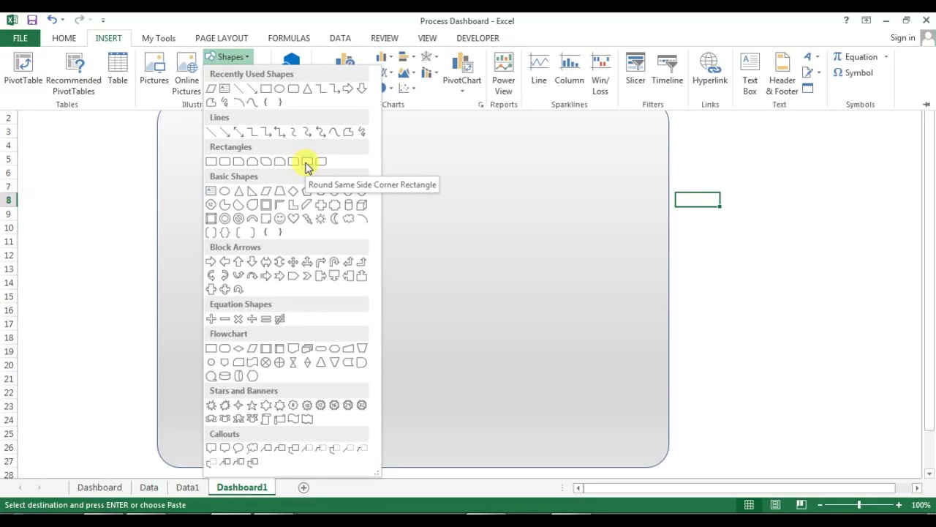
pyautogui.click(307, 164)
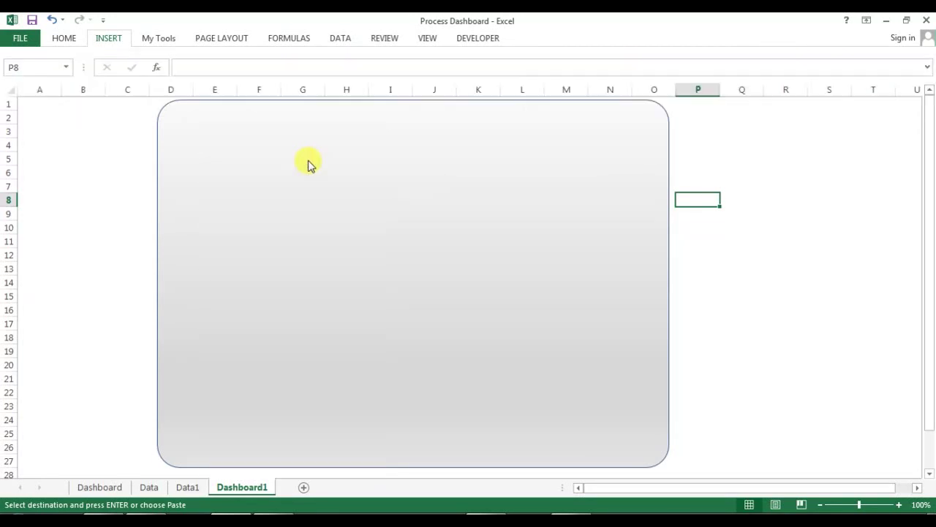
pyautogui.moveTo(169, 103)
pyautogui.mouseDown()
pyautogui.moveTo(460, 163)
pyautogui.moveTo(662, 159)
pyautogui.mouseUp()
pyautogui.moveTo(564, 149); pyautogui.dragTo(536, 140)
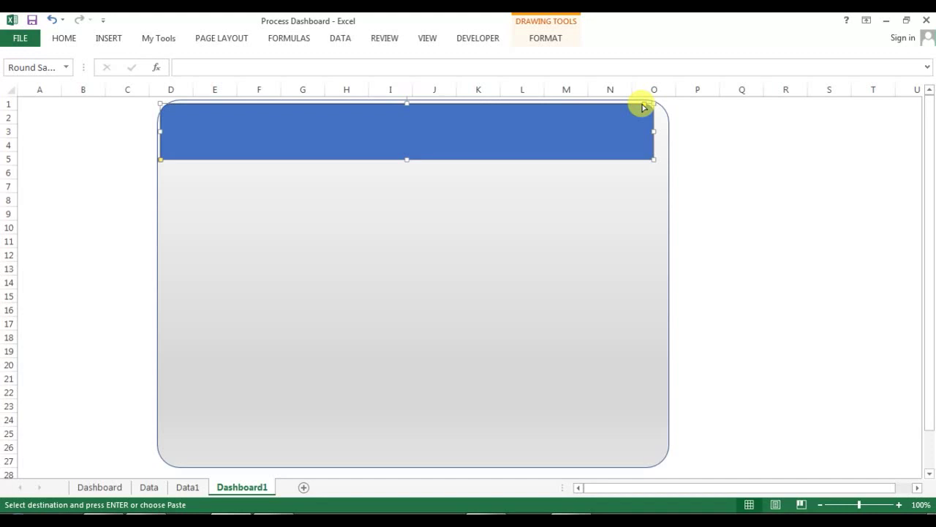
pyautogui.moveTo(642, 108); pyautogui.dragTo(598, 121)
pyautogui.click(289, 102)
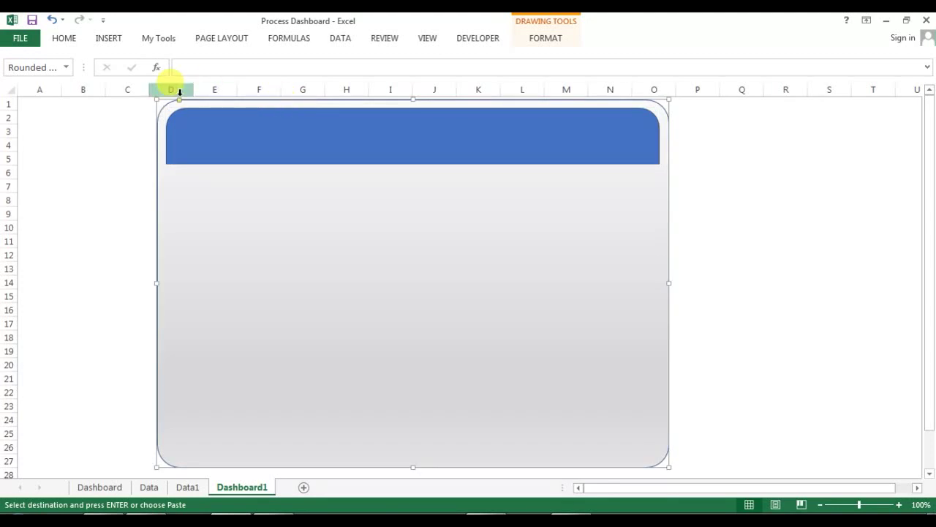
pyautogui.moveTo(180, 102); pyautogui.dragTo(180, 104)
# Stretch the header to the panel's full width and shorten it to end near row 3.
pyautogui.click(226, 141)
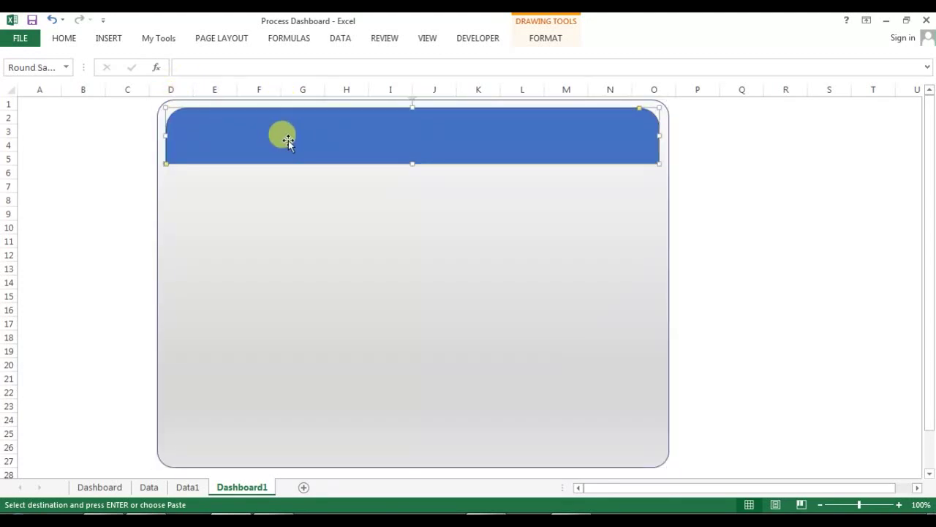
pyautogui.moveTo(283, 138); pyautogui.dragTo(274, 129)
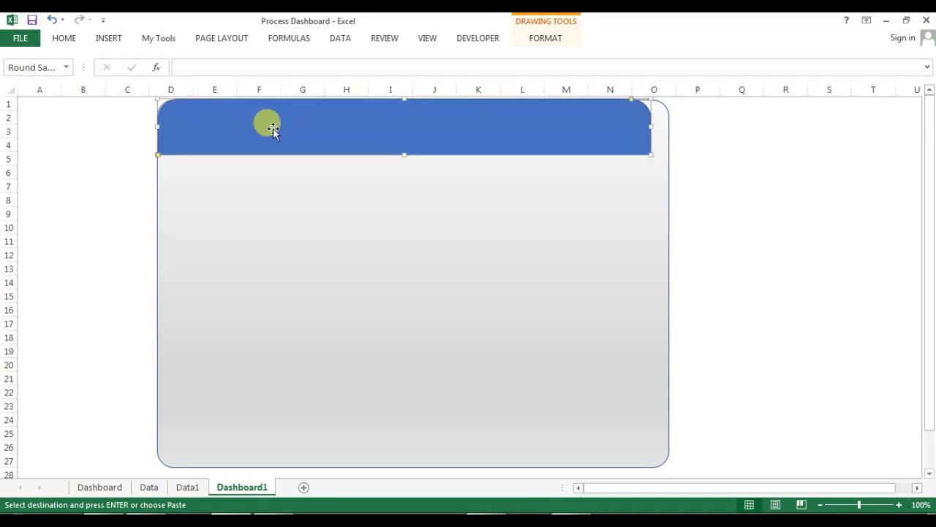
pyautogui.moveTo(591, 117); pyautogui.dragTo(589, 123)
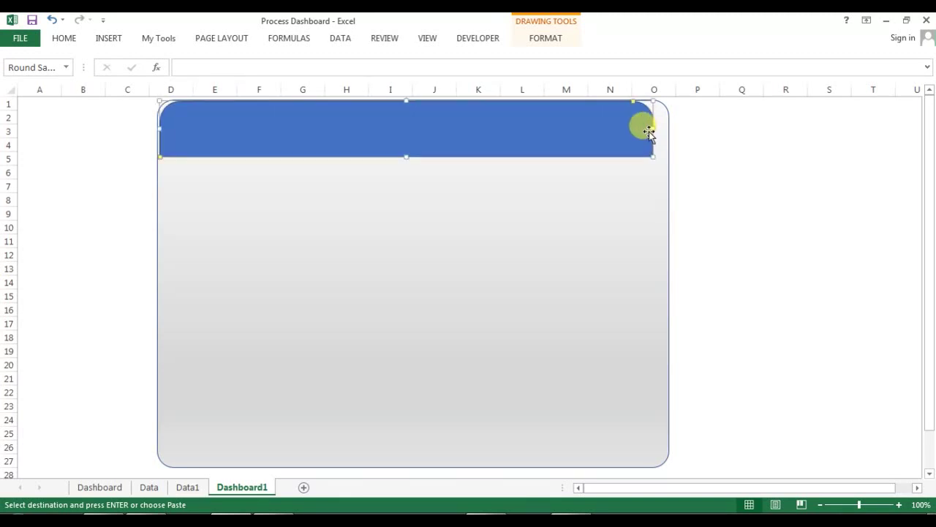
pyautogui.moveTo(653, 129); pyautogui.dragTo(667, 129)
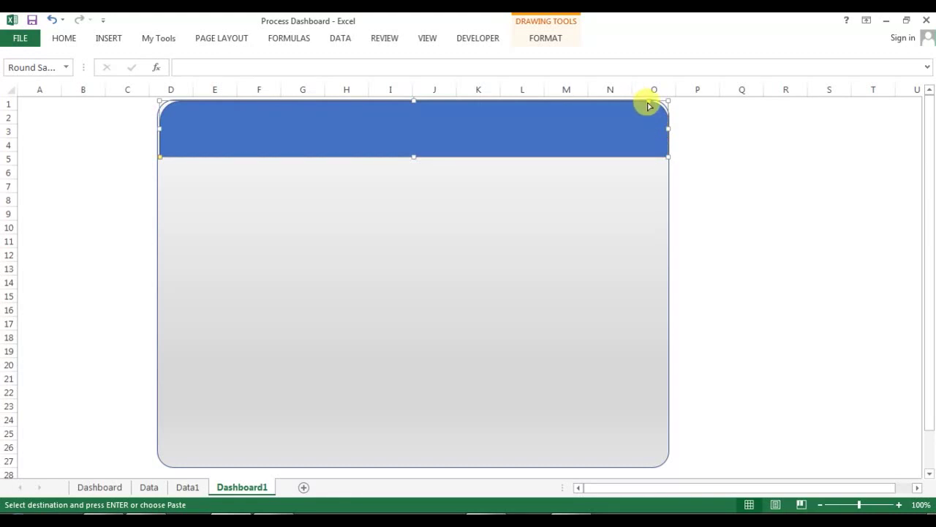
pyautogui.moveTo(650, 107); pyautogui.dragTo(640, 124)
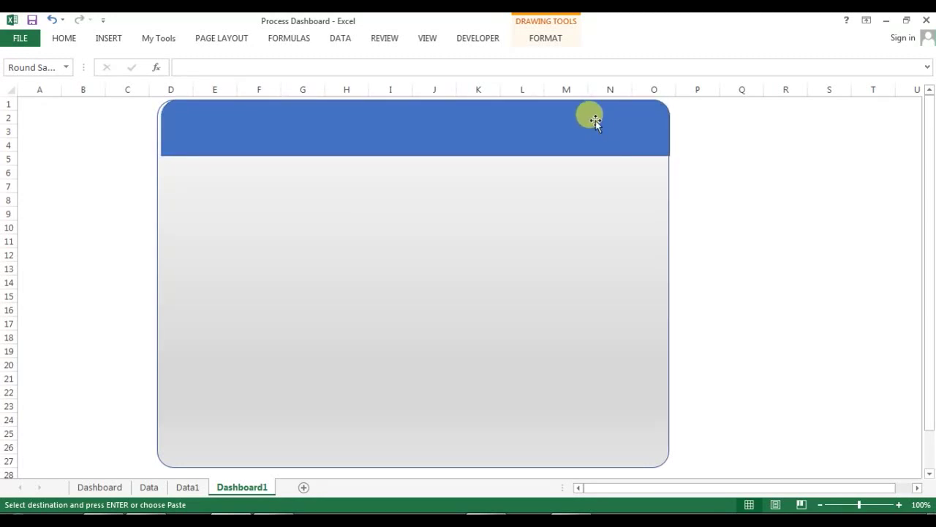
pyautogui.moveTo(162, 125); pyautogui.dragTo(158, 126)
pyautogui.click(721, 175)
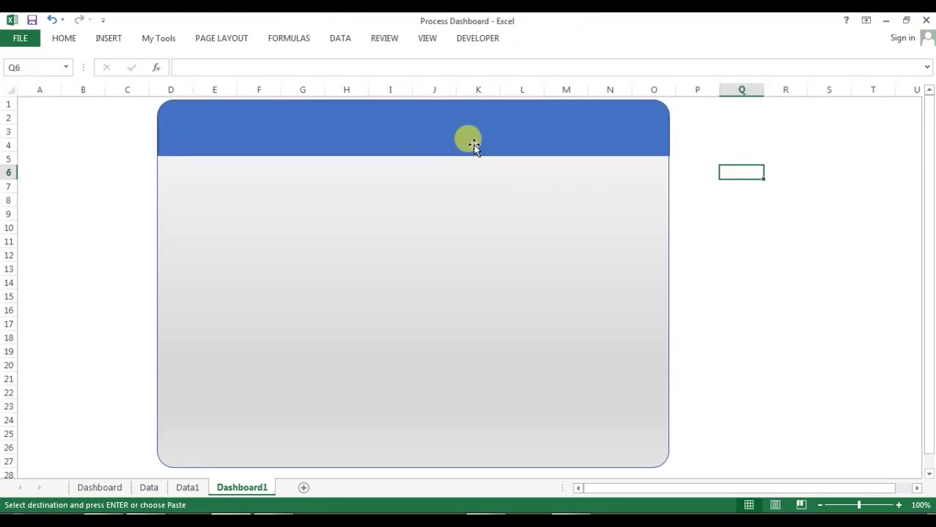
pyautogui.click(424, 150)
pyautogui.moveTo(414, 155); pyautogui.dragTo(416, 138)
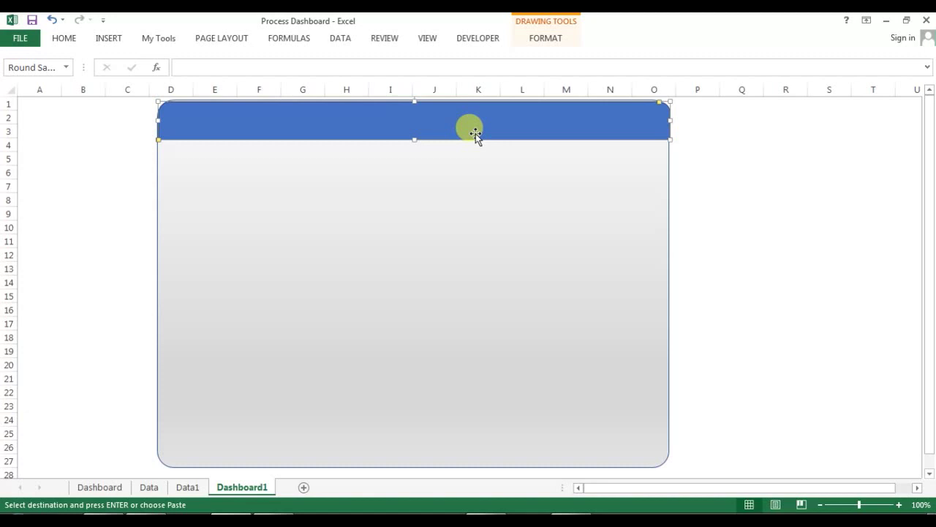
pyautogui.moveTo(659, 107); pyautogui.dragTo(653, 108)
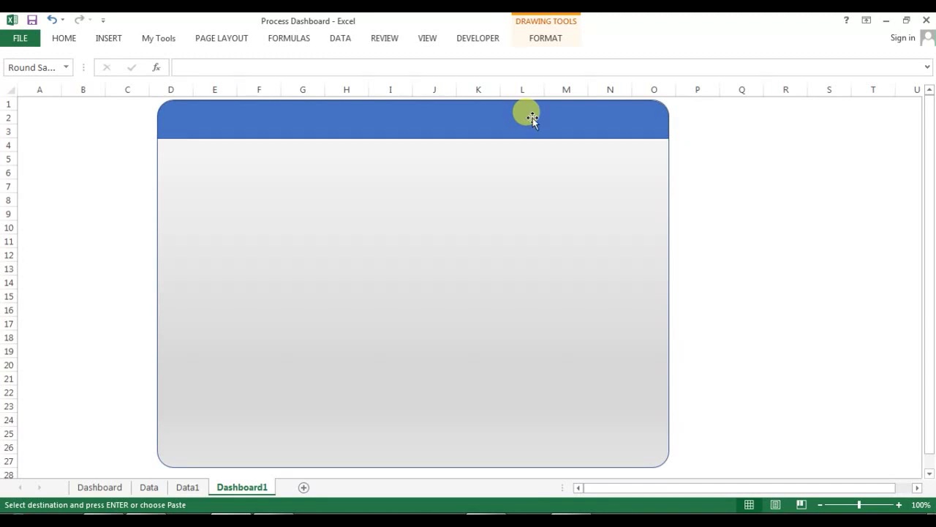
# Insert WordArt reading 'Process Dashboard-2017'.
pyautogui.click(723, 130)
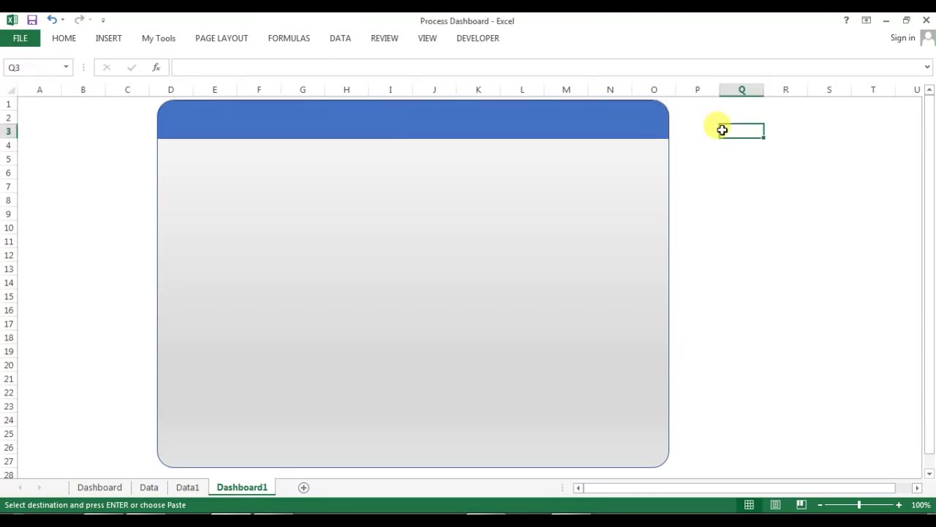
pyautogui.click(106, 39)
pyautogui.click(812, 58)
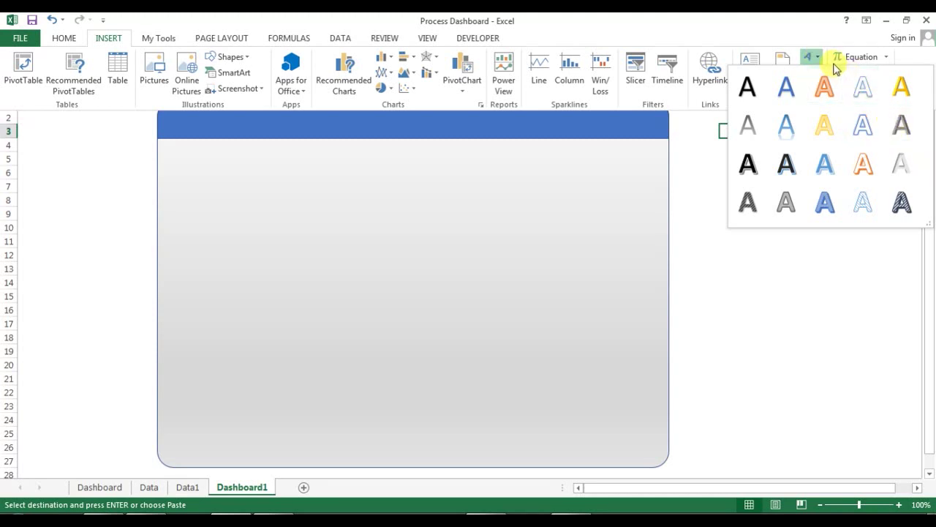
pyautogui.click(904, 161)
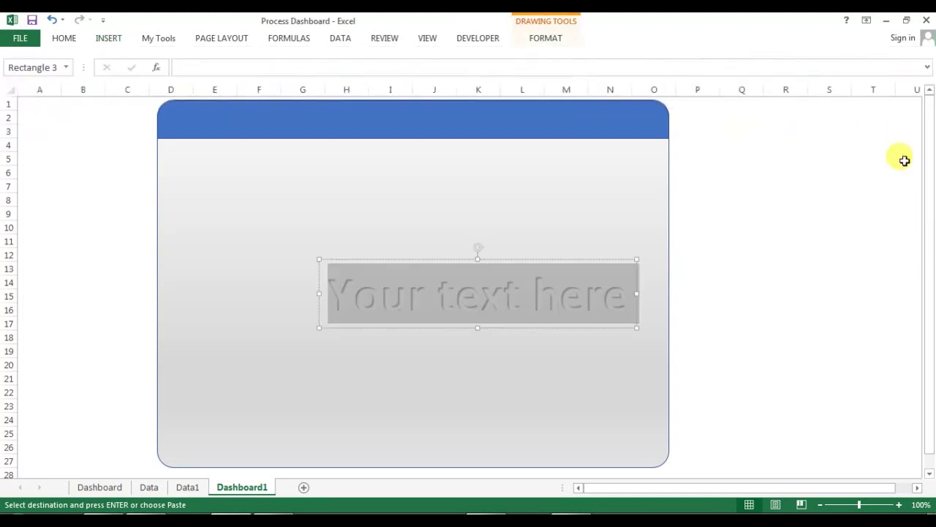
pyautogui.click(470, 308)
pyautogui.hotkey('ctrl', 'a')
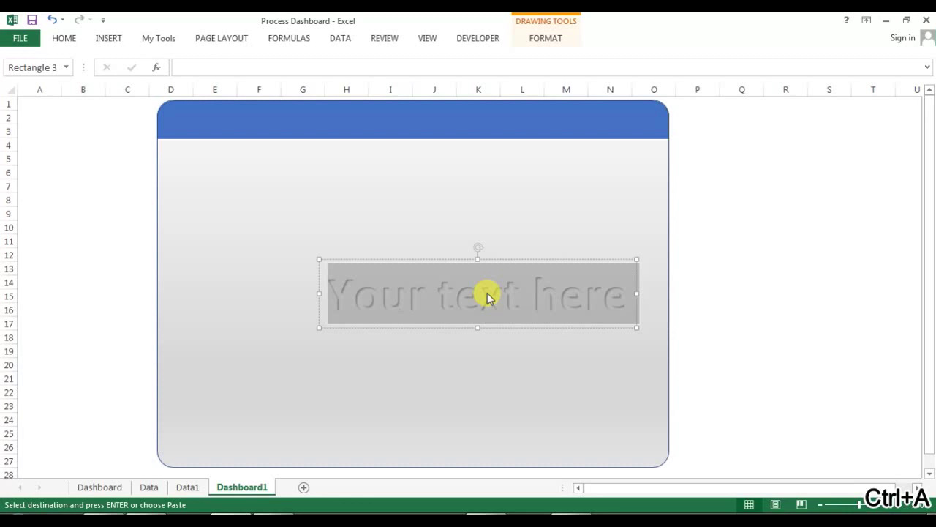
pyautogui.press('Delete')
pyautogui.write('Process')
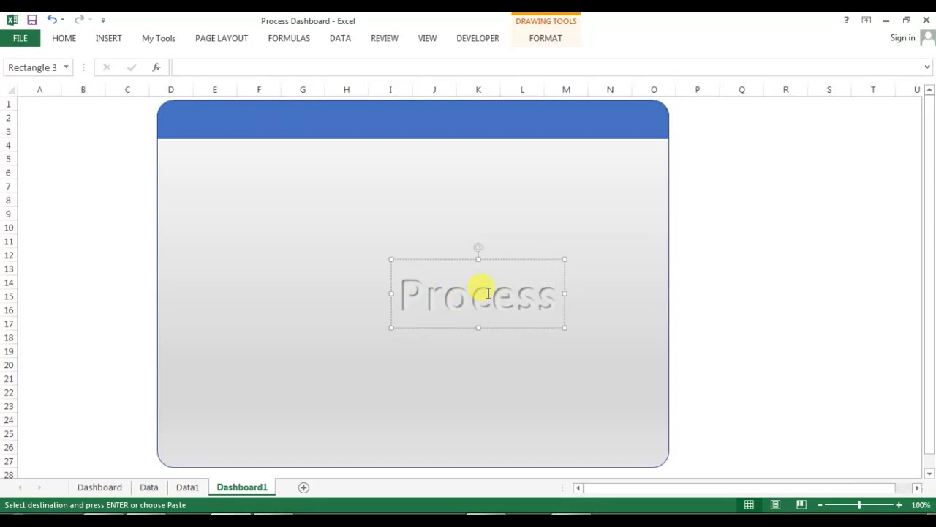
pyautogui.write(' Dashbo')
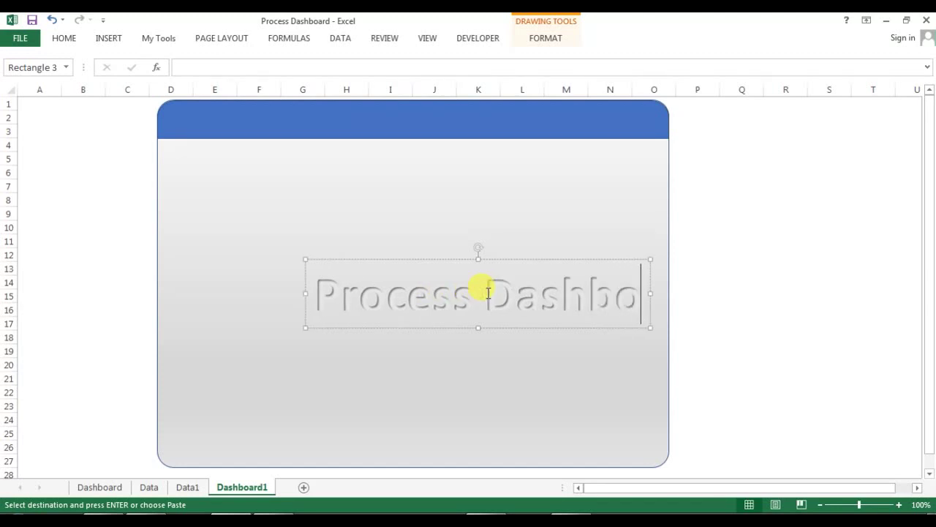
pyautogui.write('ard-2017')
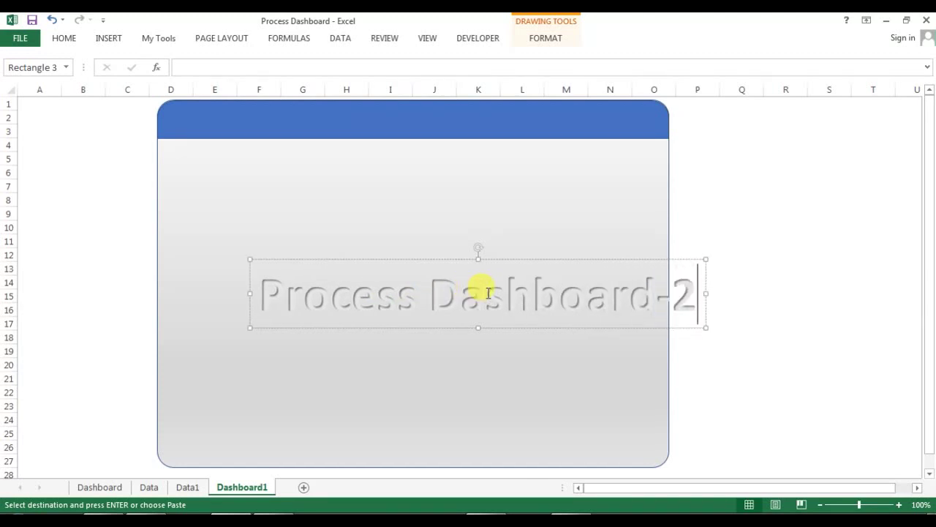
pyautogui.click(564, 326)
# Shrink the title's font size and move it into the blue header bar.
pyautogui.click(68, 38)
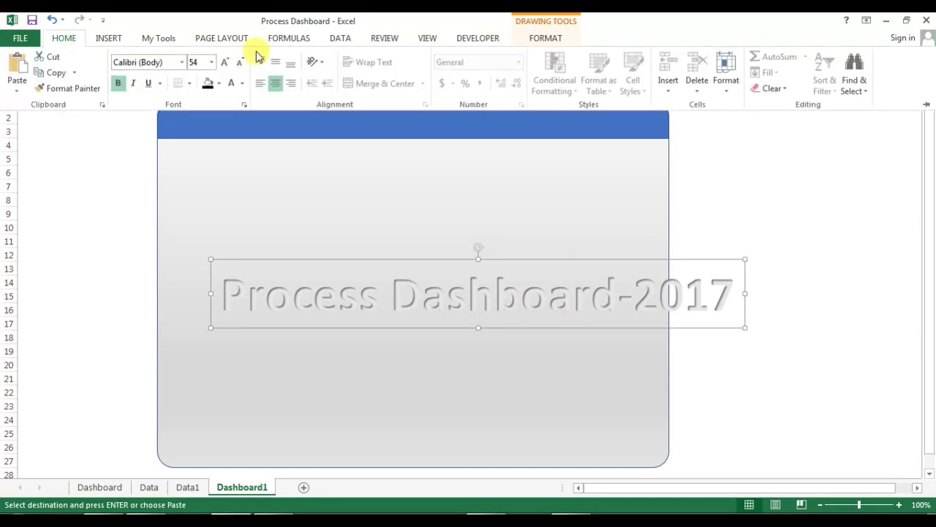
pyautogui.click(240, 63)
pyautogui.click(240, 62)
pyautogui.click(241, 62)
pyautogui.click(241, 63)
pyautogui.click(240, 63)
pyautogui.click(241, 63)
pyautogui.click(241, 62)
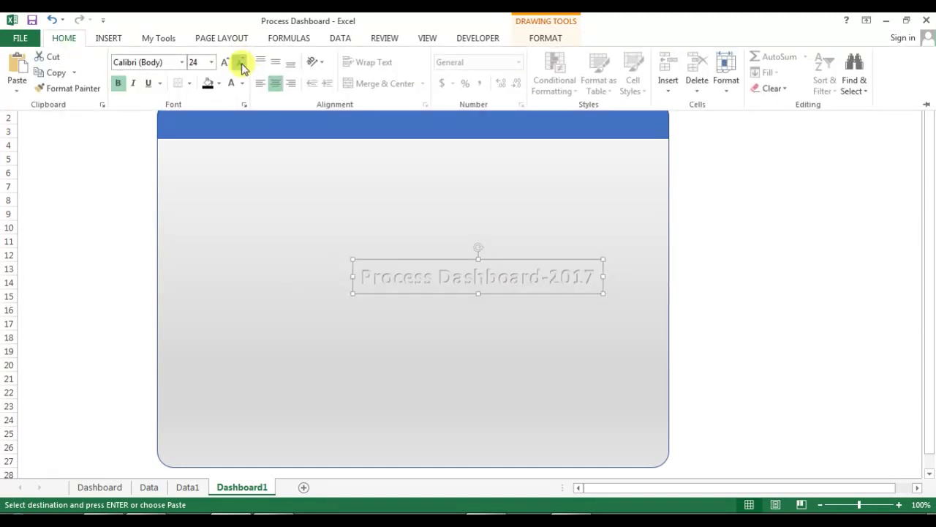
pyautogui.click(240, 63)
pyautogui.click(241, 63)
pyautogui.click(522, 282)
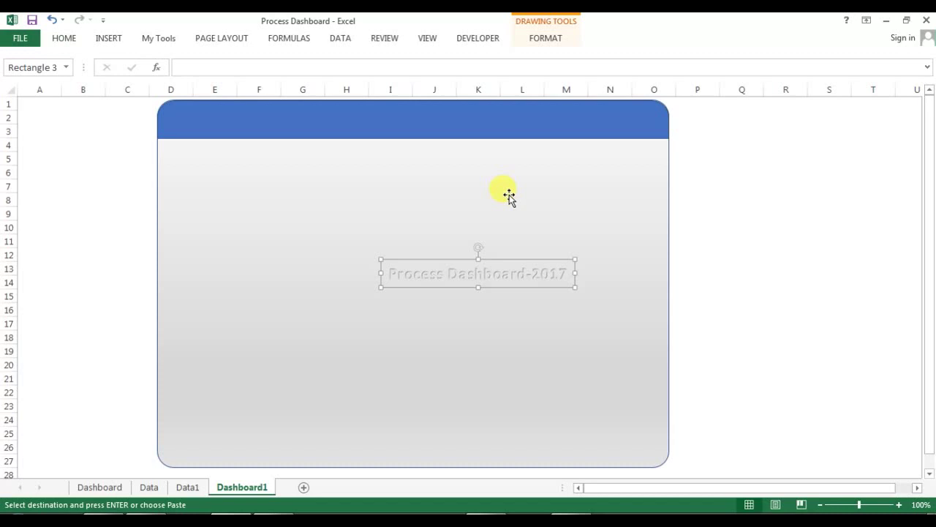
pyautogui.moveTo(502, 275); pyautogui.dragTo(439, 123)
# Make the title 24 pt white text and centre it in the header.
pyautogui.click(64, 38)
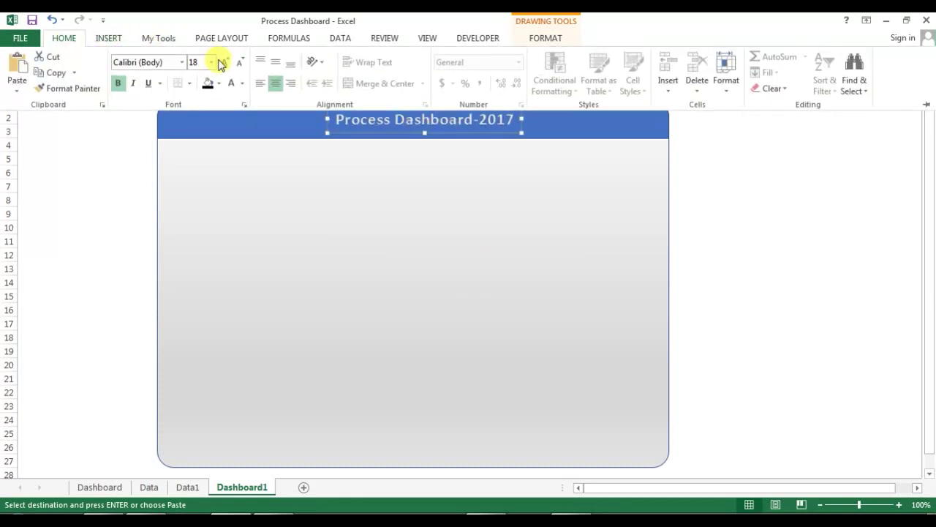
pyautogui.click(225, 63)
pyautogui.click(226, 63)
pyautogui.click(226, 63)
pyautogui.click(242, 83)
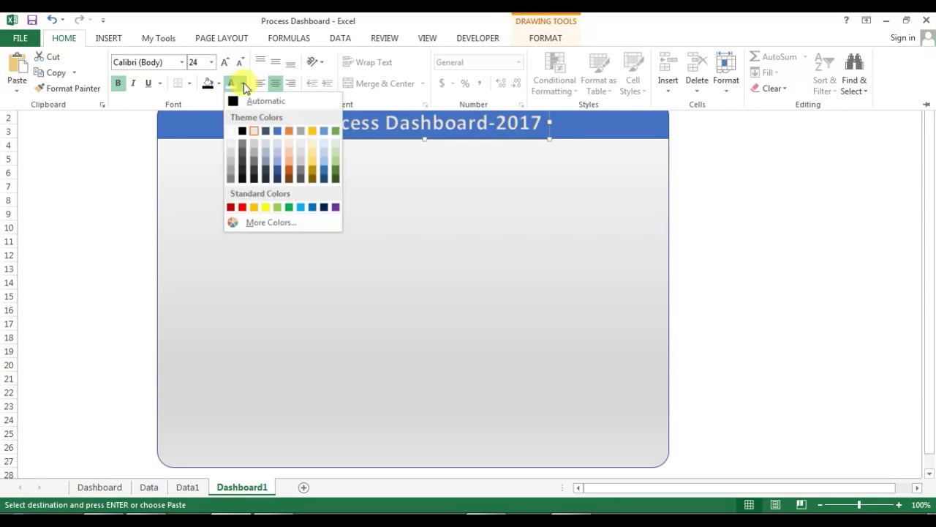
pyautogui.click(233, 132)
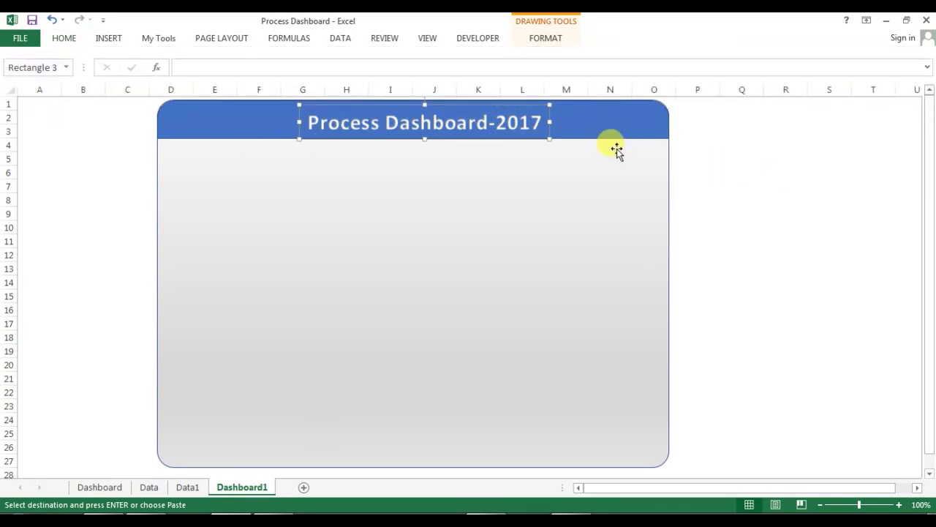
pyautogui.moveTo(498, 109); pyautogui.dragTo(493, 98)
pyautogui.click(782, 173)
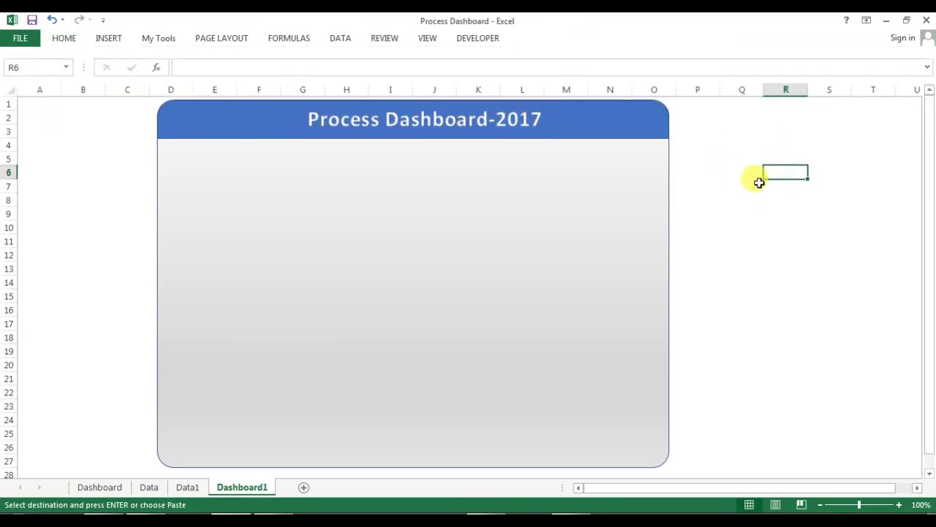
# Apply a blue preset gradient fill to the header bar from Format Shape.
pyautogui.click(100, 486)
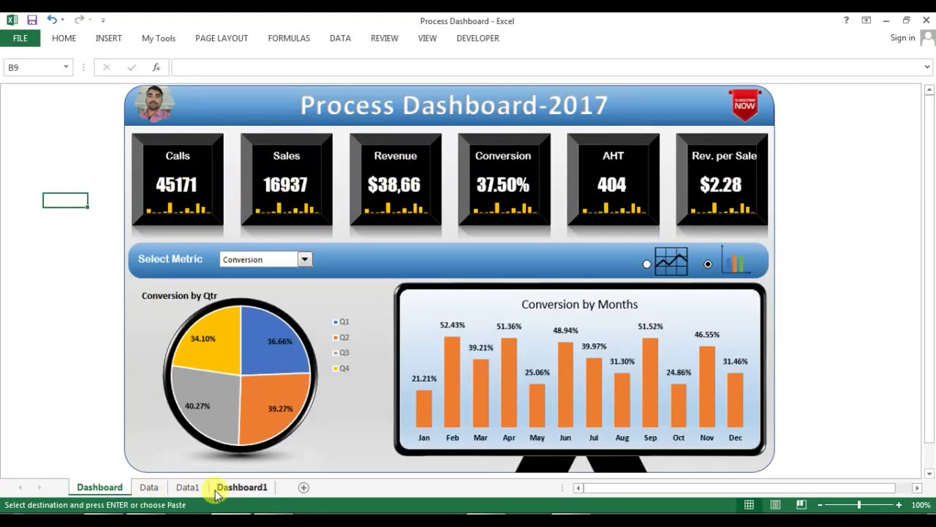
pyautogui.click(242, 487)
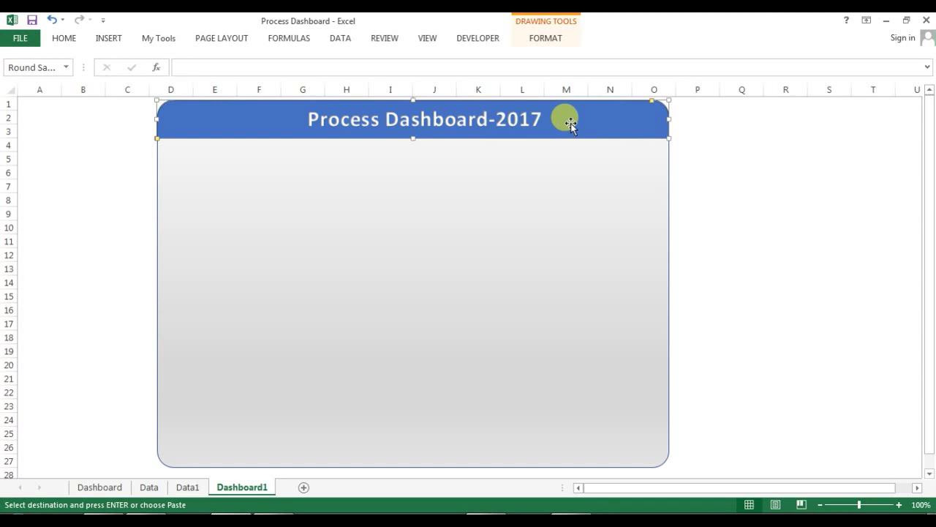
pyautogui.rightClick(624, 122)
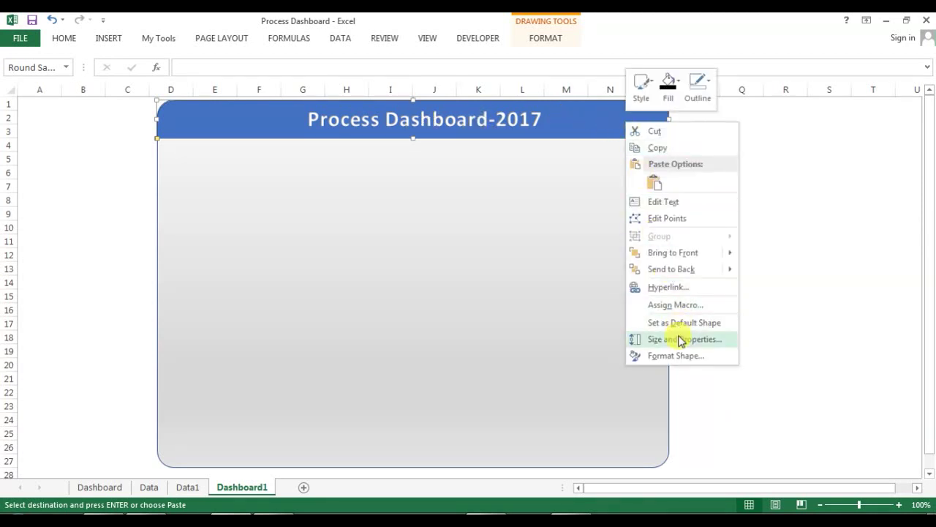
pyautogui.click(664, 361)
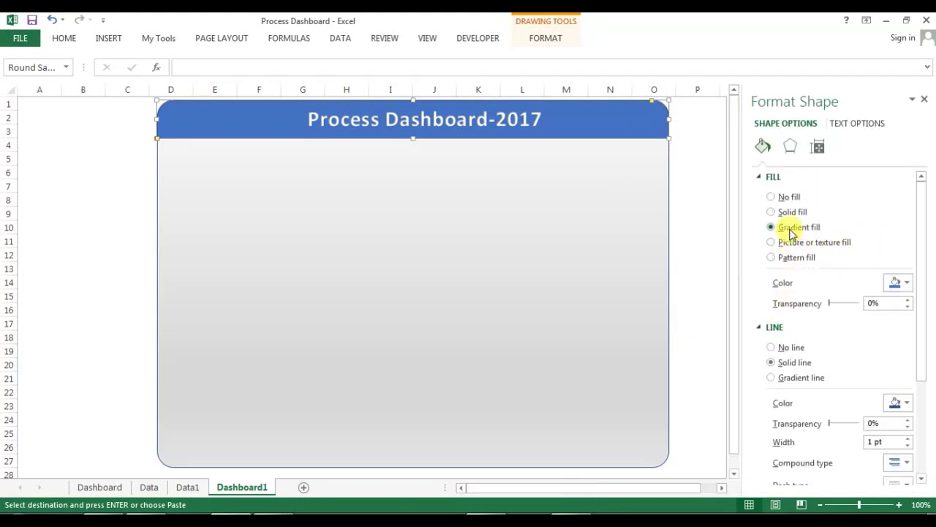
pyautogui.click(908, 283)
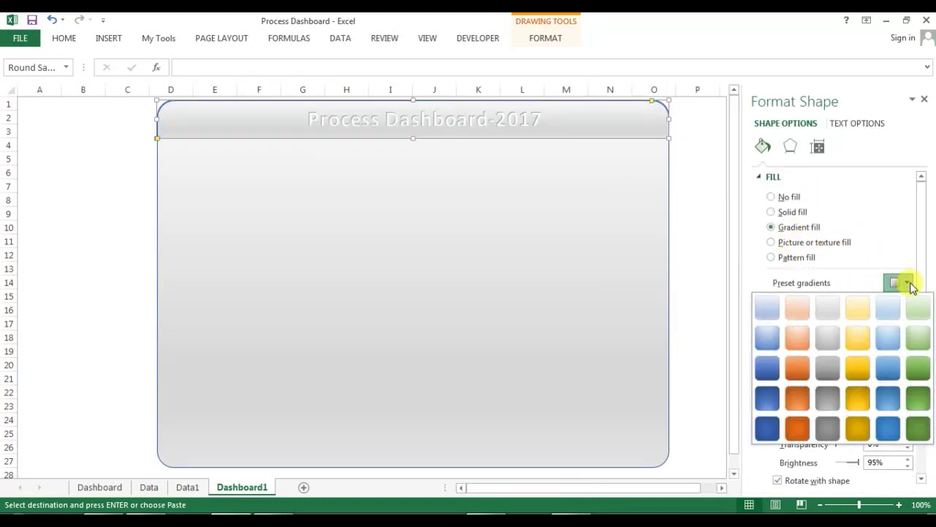
pyautogui.click(890, 369)
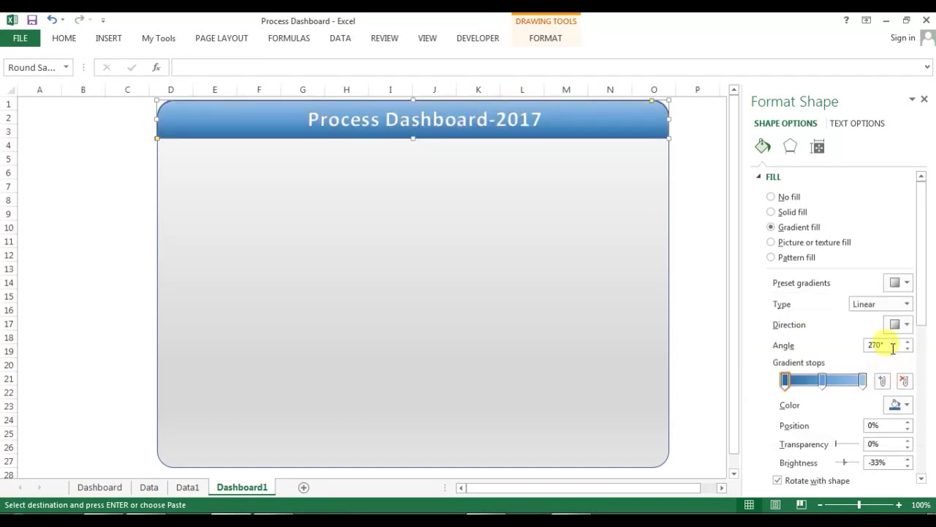
# Keep the blue gradient, compare with the original Dashboard, and close the Format Shape pane.
pyautogui.click(905, 282)
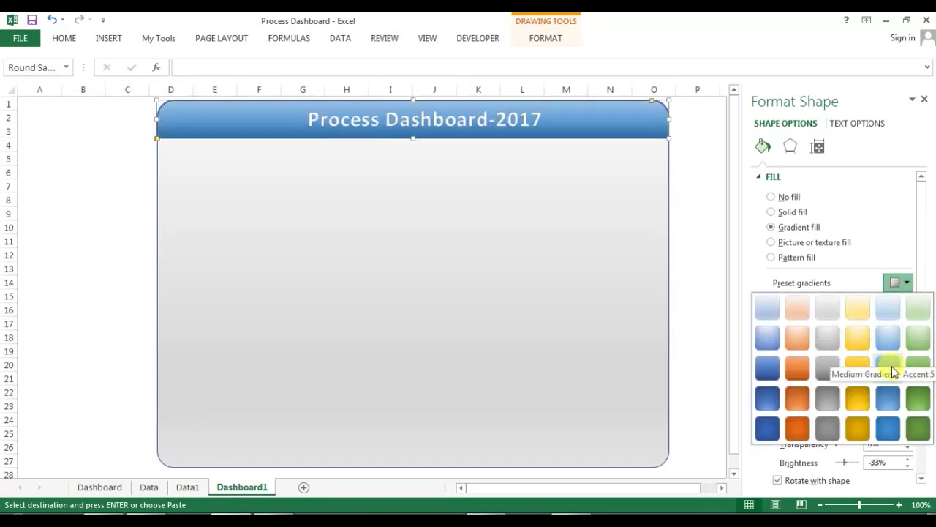
pyautogui.click(891, 369)
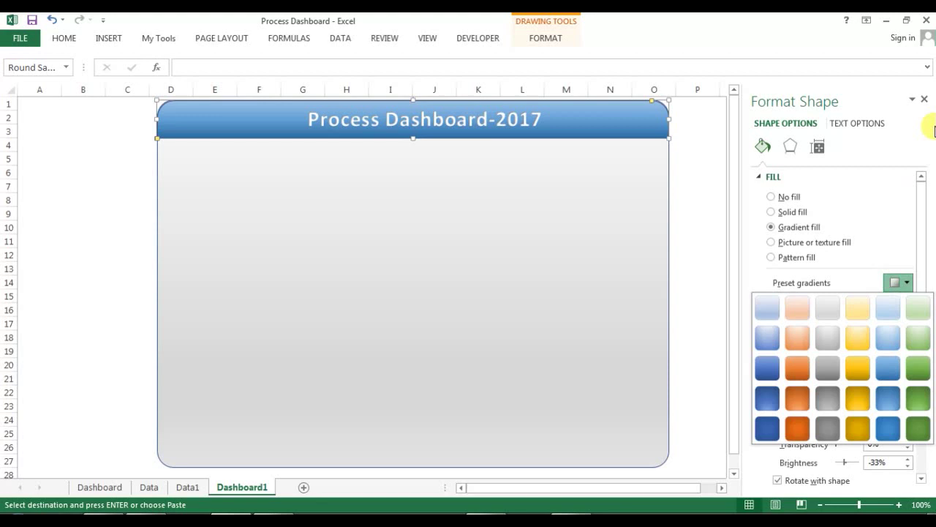
pyautogui.click(697, 169)
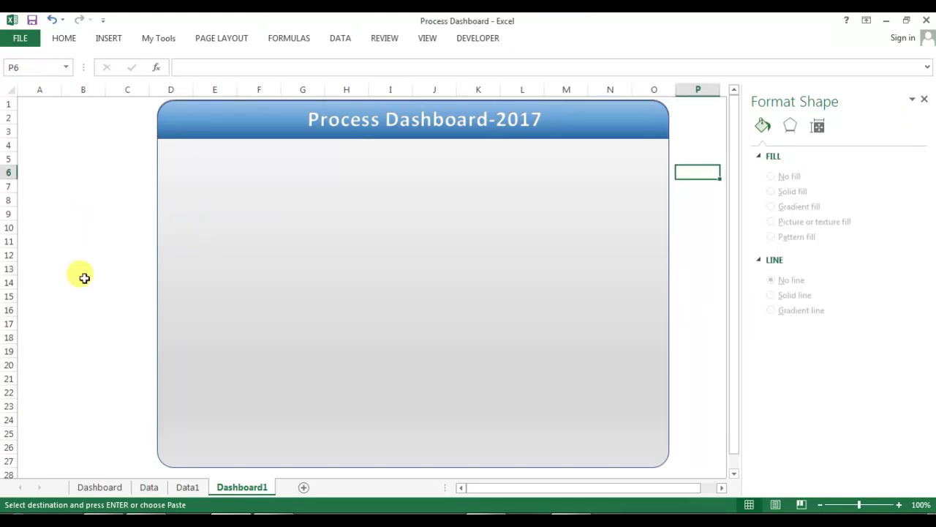
pyautogui.click(100, 487)
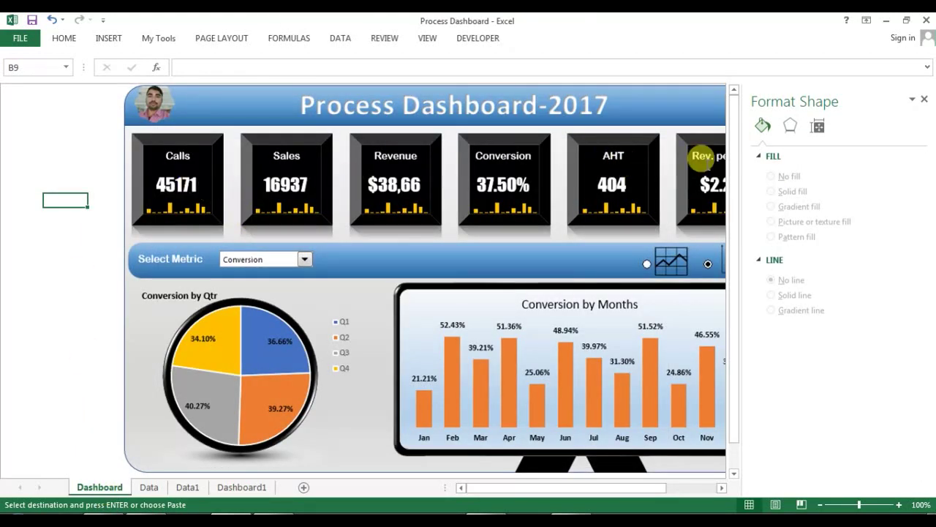
pyautogui.click(924, 99)
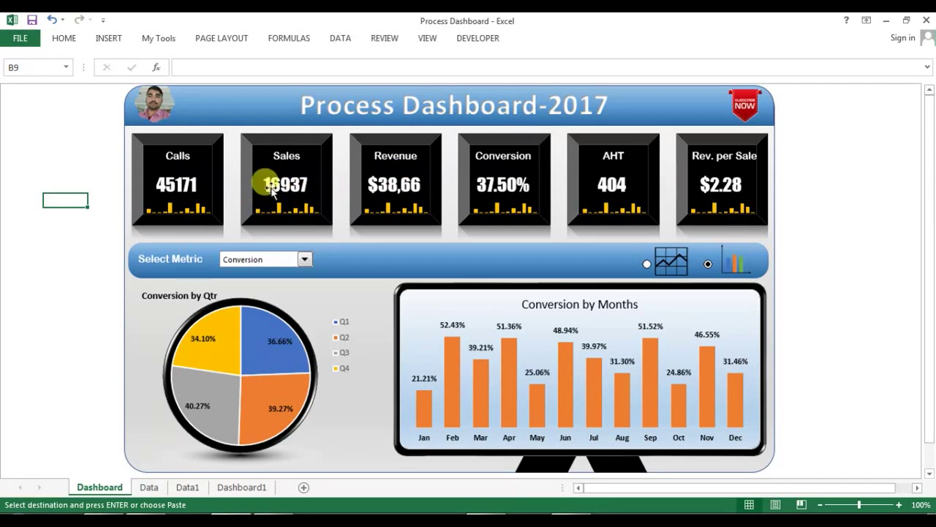
pyautogui.click(228, 487)
pyautogui.click(78, 182)
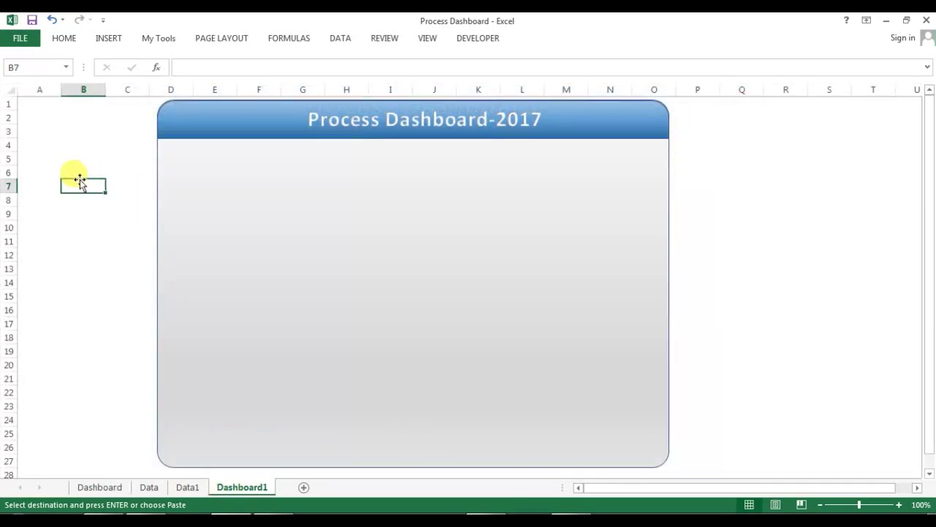
# Place a bevel square at the top-left of the gray panel below the header.
pyautogui.click(108, 40)
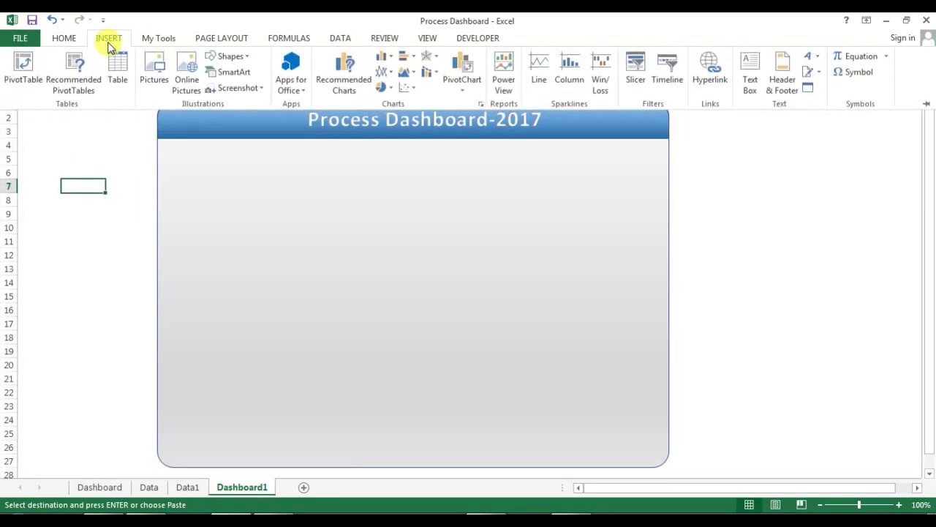
pyautogui.click(231, 57)
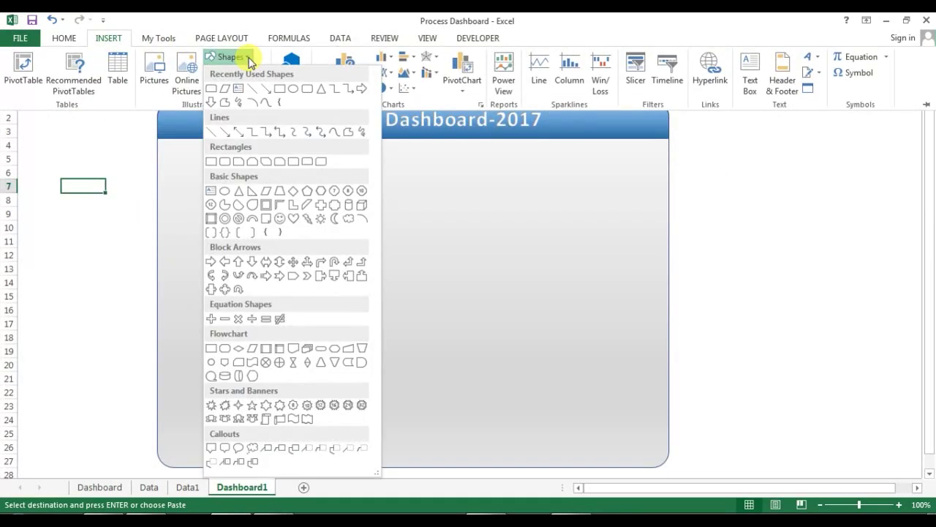
pyautogui.click(212, 218)
pyautogui.click(201, 176)
pyautogui.hotkey('ctrl', 'c')
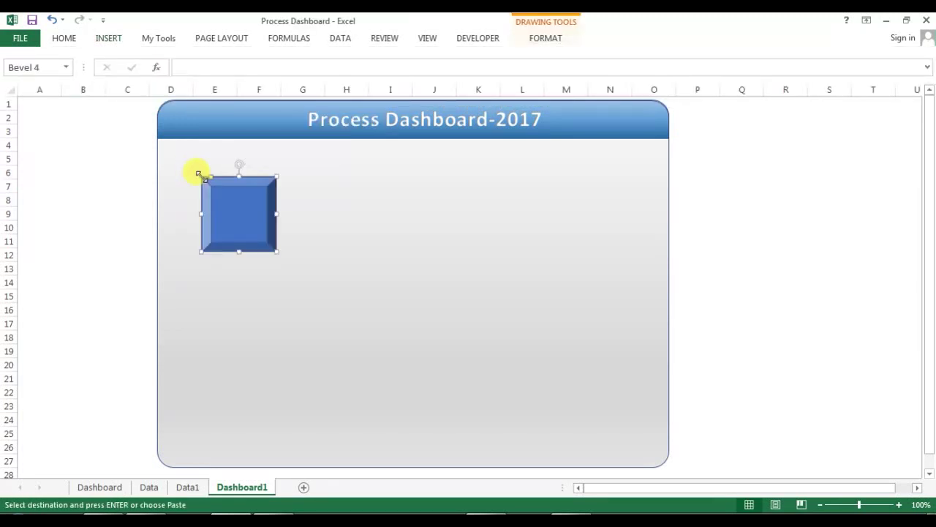
pyautogui.click(712, 196)
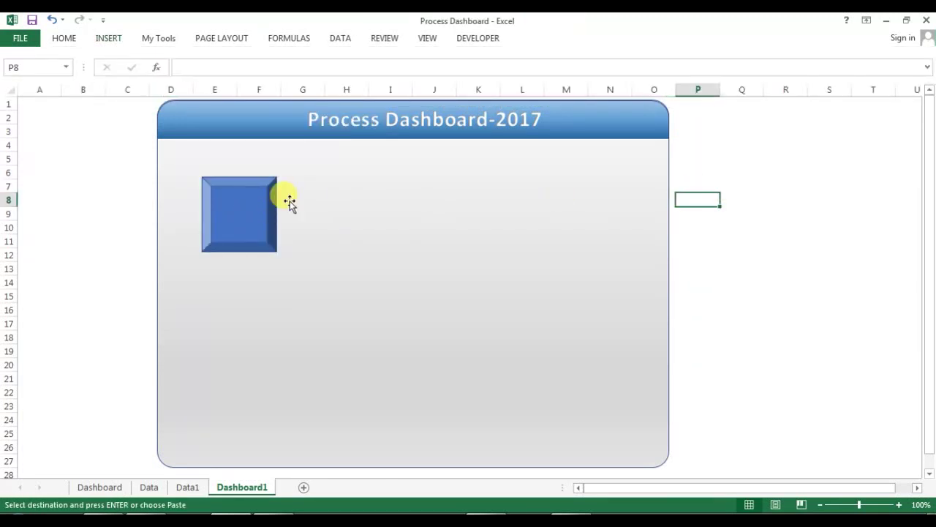
pyautogui.moveTo(250, 203); pyautogui.dragTo(207, 186)
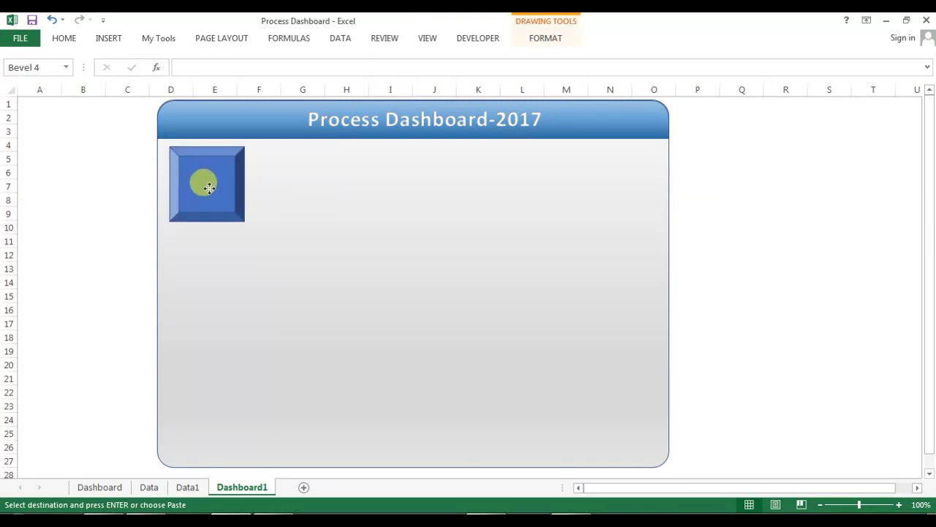
# Fill the bevel square black and give it a Tight Reflection effect.
pyautogui.click(543, 38)
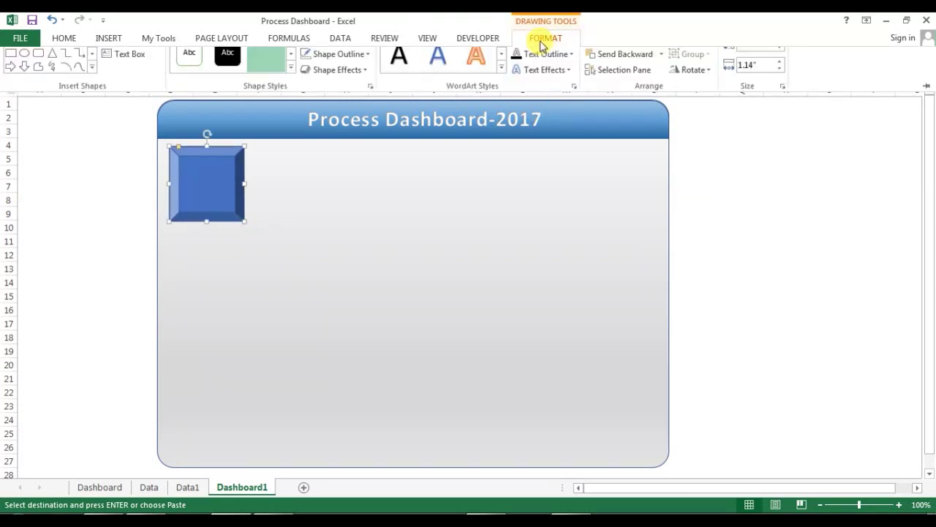
pyautogui.click(346, 57)
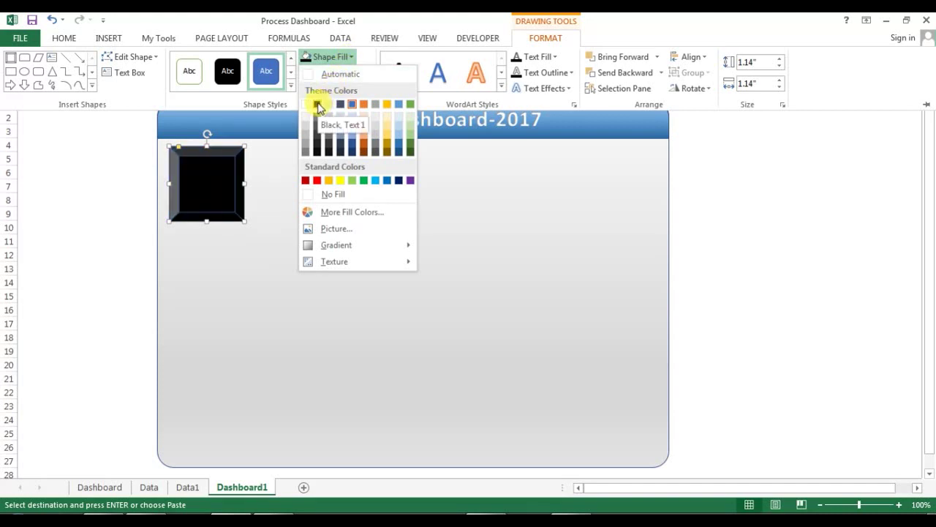
pyautogui.click(318, 106)
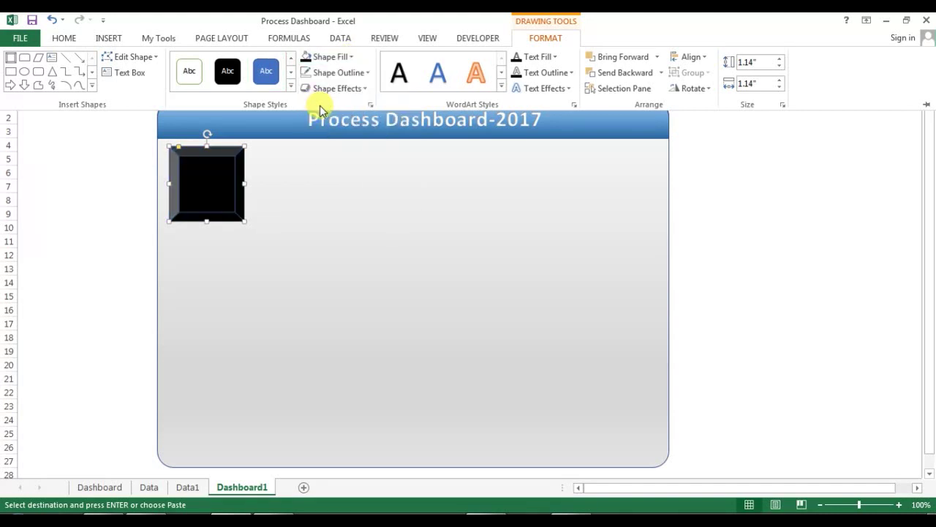
pyautogui.click(354, 88)
pyautogui.moveTo(348, 175)
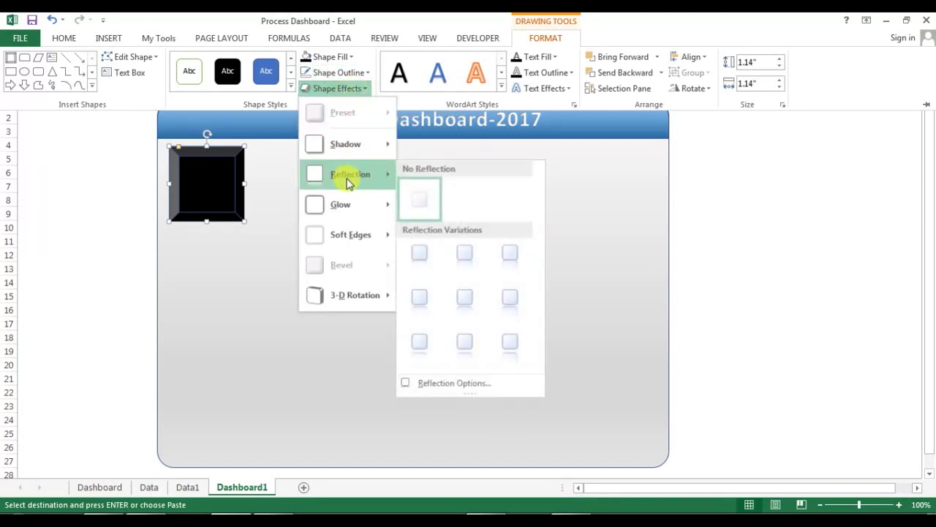
pyautogui.click(421, 257)
# Paste two copies of the black bevel tile to get three tiles in a row.
pyautogui.click(388, 193)
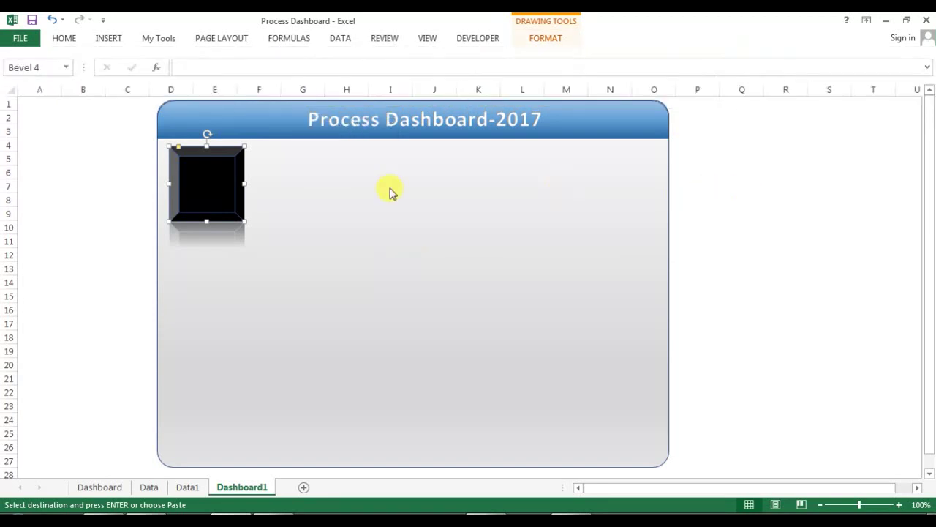
pyautogui.moveTo(212, 182); pyautogui.dragTo(383, 178)
pyautogui.hotkey('ctrl', 'v')
pyautogui.hotkey('ctrl', 'c')
pyautogui.hotkey('ctrl', 'v')
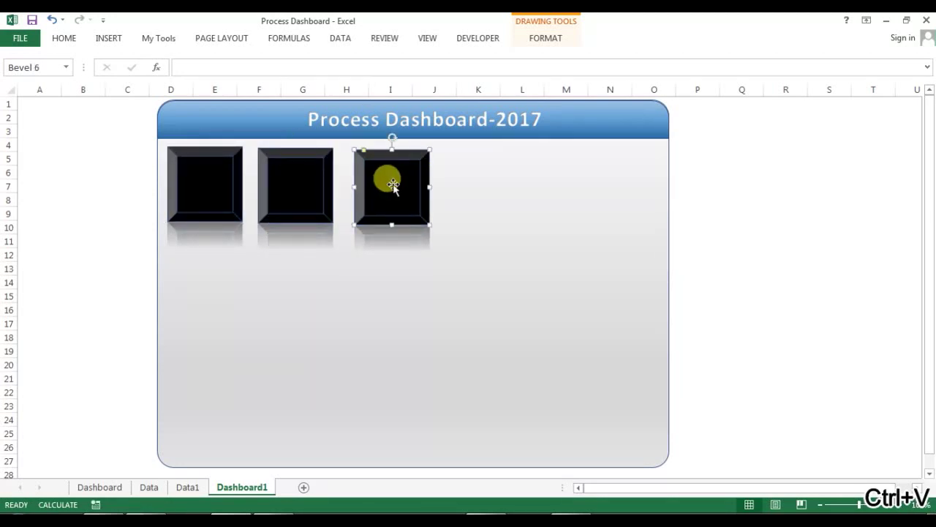
# Duplicate the three tiles into three more on the right, keeping the last inside the panel.
pyautogui.keyDown('shift'); pyautogui.click(291, 188); pyautogui.keyUp('shift')
pyautogui.keyDown('shift'); pyautogui.click(193, 186); pyautogui.keyUp('shift')
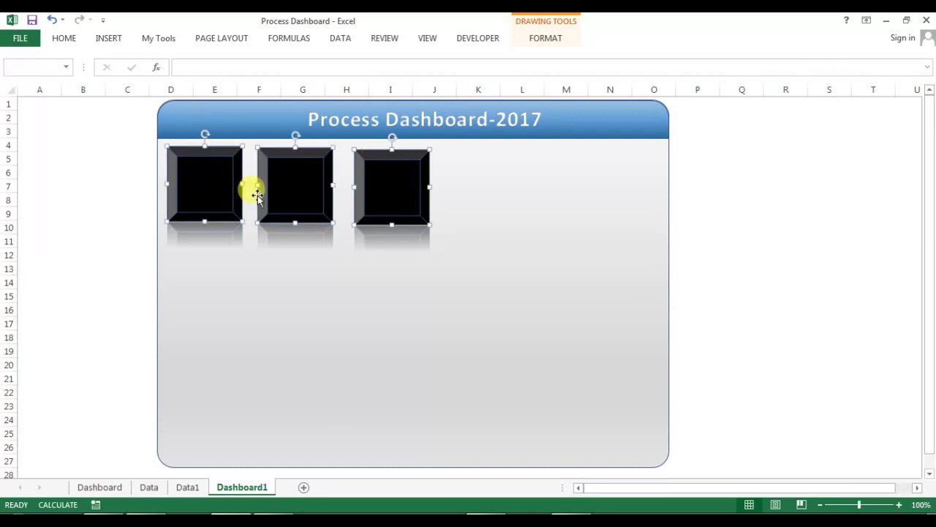
pyautogui.hotkey('ctrl', 'c')
pyautogui.hotkey('ctrl', 'v')
pyautogui.moveTo(356, 198); pyautogui.dragTo(558, 190)
pyautogui.click(775, 212)
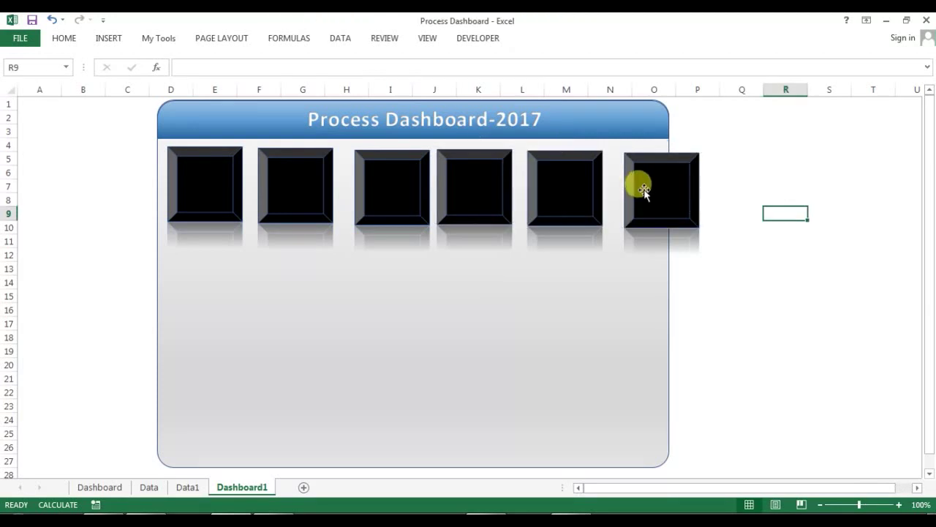
pyautogui.click(640, 192)
pyautogui.moveTo(634, 184); pyautogui.dragTo(606, 188)
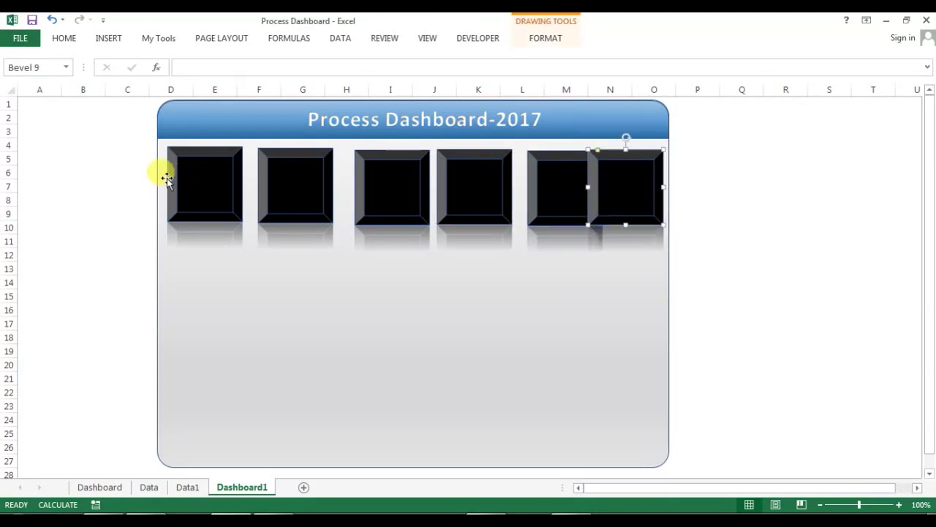
# Select all six tiles, then Align Middle and Distribute Horizontally.
pyautogui.moveTo(188, 173); pyautogui.dragTo(183, 173)
pyautogui.keyDown('ctrl'); pyautogui.click(268, 180); pyautogui.keyUp('ctrl')
pyautogui.keyDown('ctrl'); pyautogui.click(390, 188); pyautogui.keyUp('ctrl')
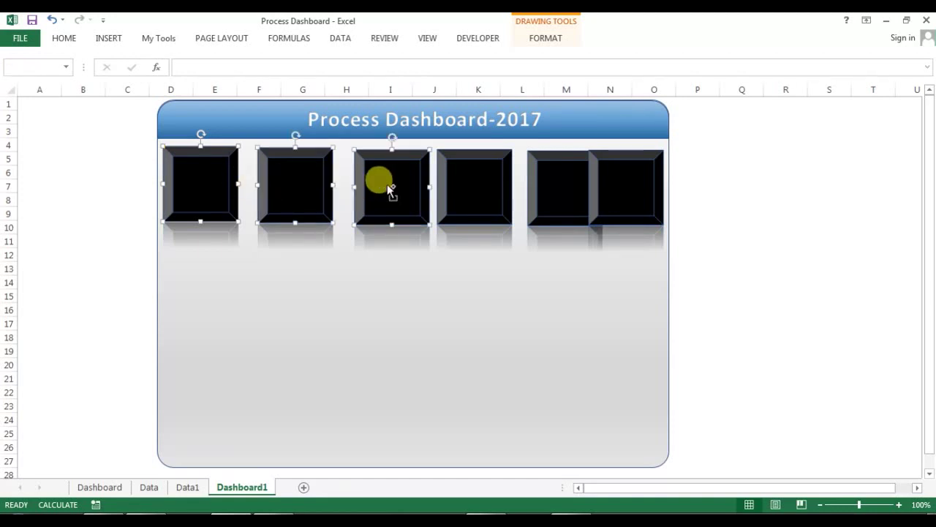
pyautogui.keyDown('ctrl'); pyautogui.click(561, 187); pyautogui.keyUp('ctrl')
pyautogui.keyDown('ctrl'); pyautogui.click(632, 181); pyautogui.keyUp('ctrl')
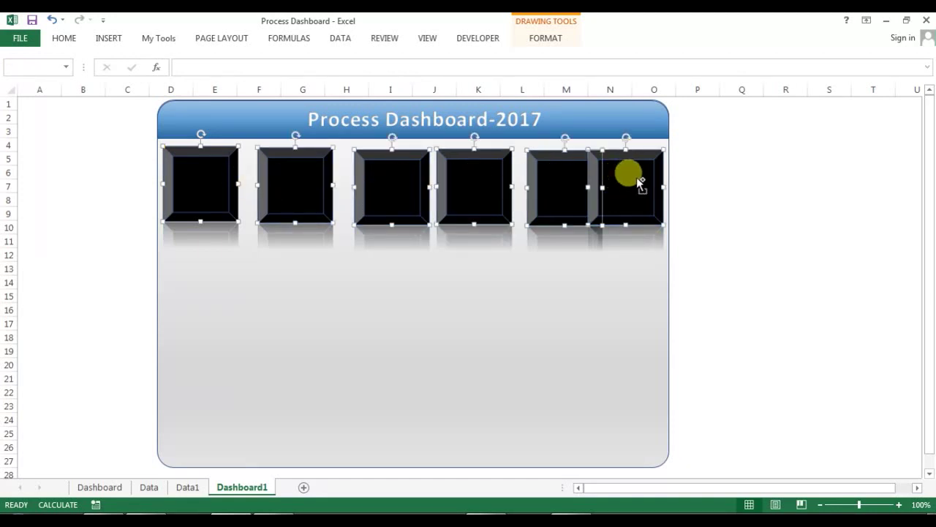
pyautogui.click(424, 40)
pyautogui.click(552, 40)
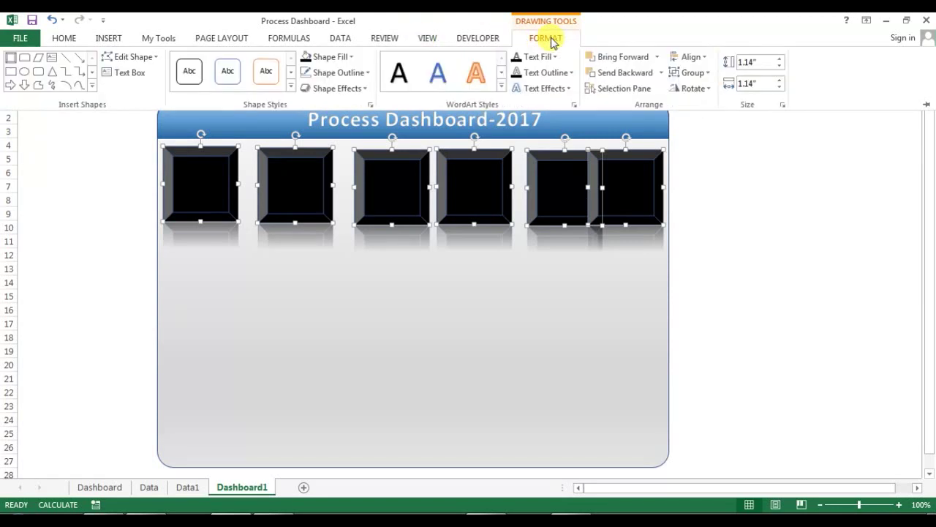
pyautogui.click(704, 60)
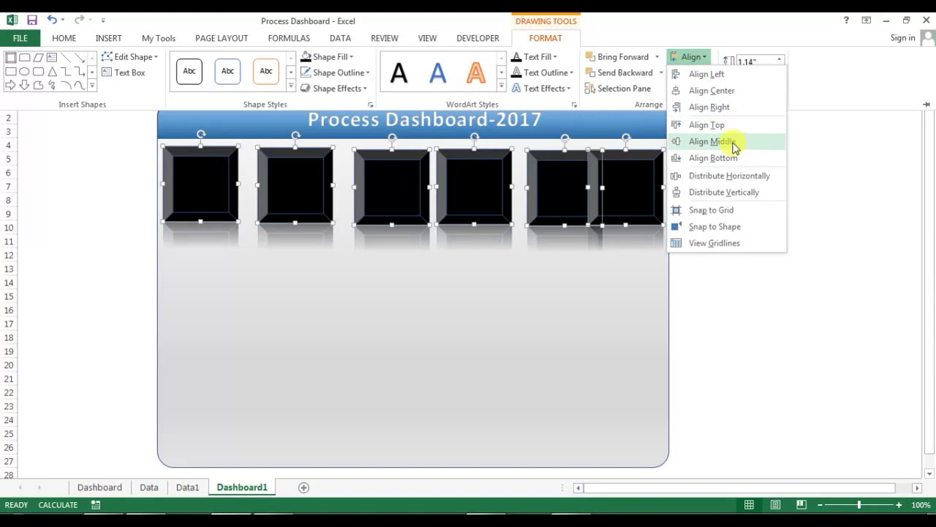
pyautogui.click(734, 143)
pyautogui.click(698, 57)
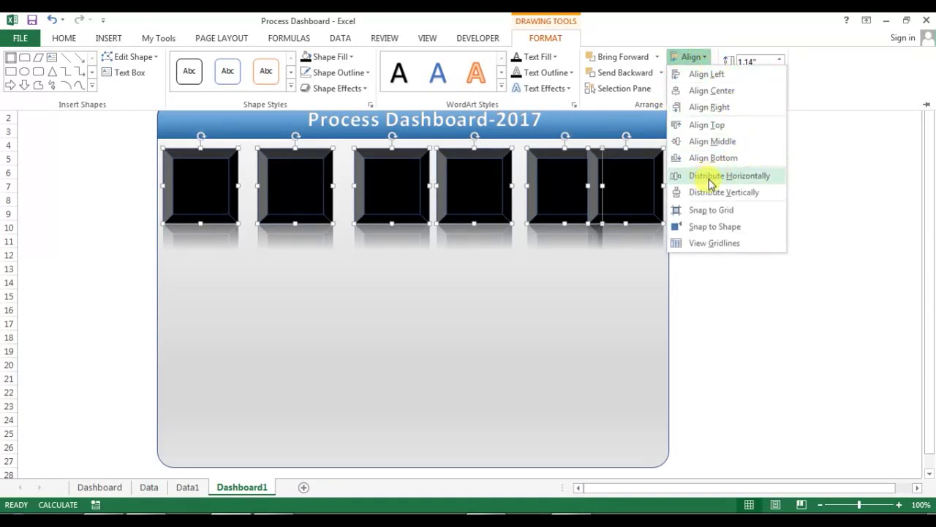
pyautogui.click(734, 175)
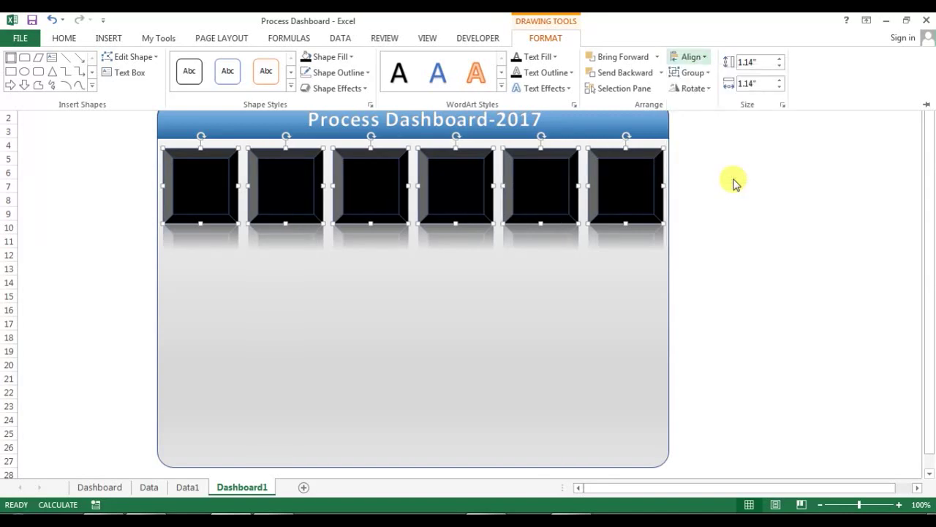
pyautogui.click(745, 159)
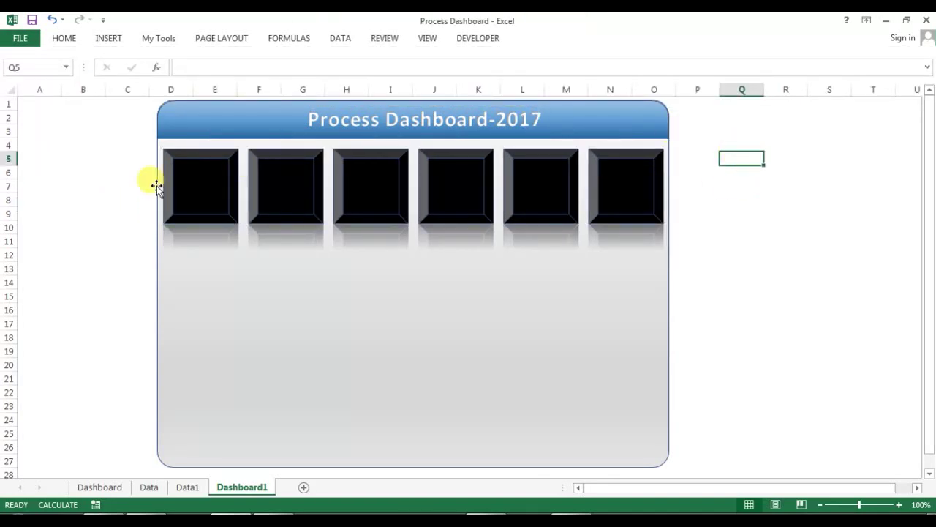
pyautogui.click(99, 487)
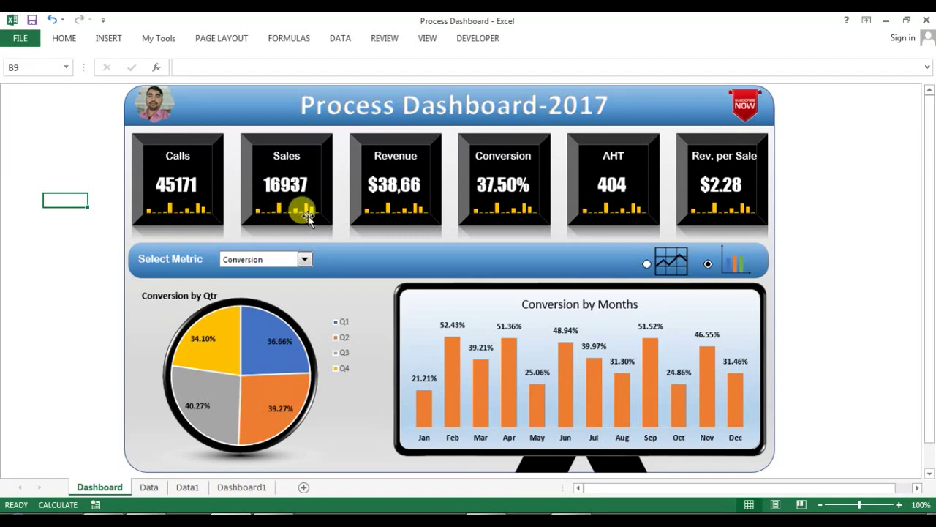
pyautogui.click(223, 490)
pyautogui.click(696, 176)
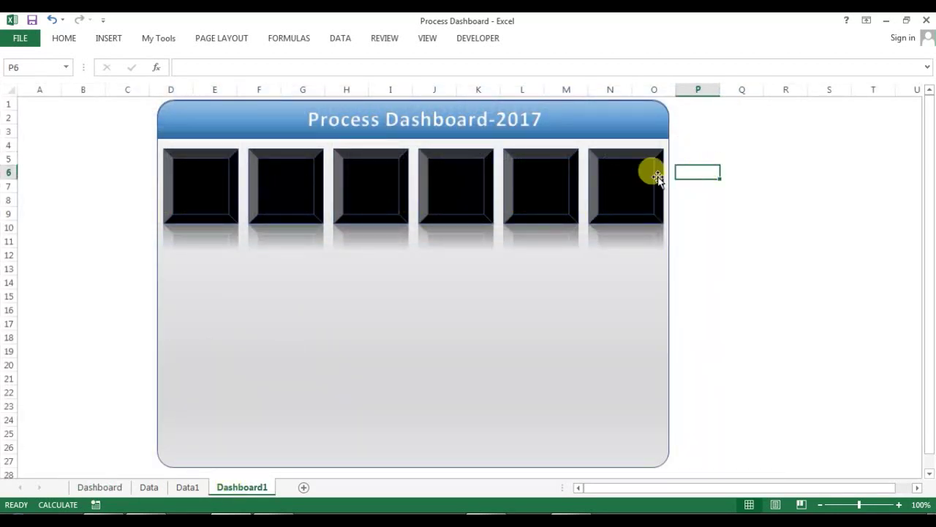
# Draw a text box labelled Calls and shrink it into the first black tile.
pyautogui.click(102, 39)
pyautogui.click(241, 58)
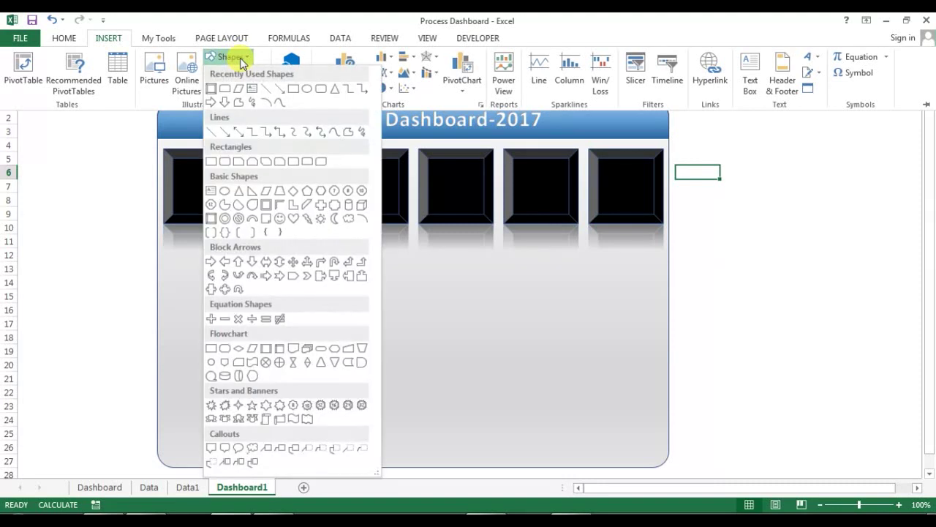
pyautogui.click(756, 70)
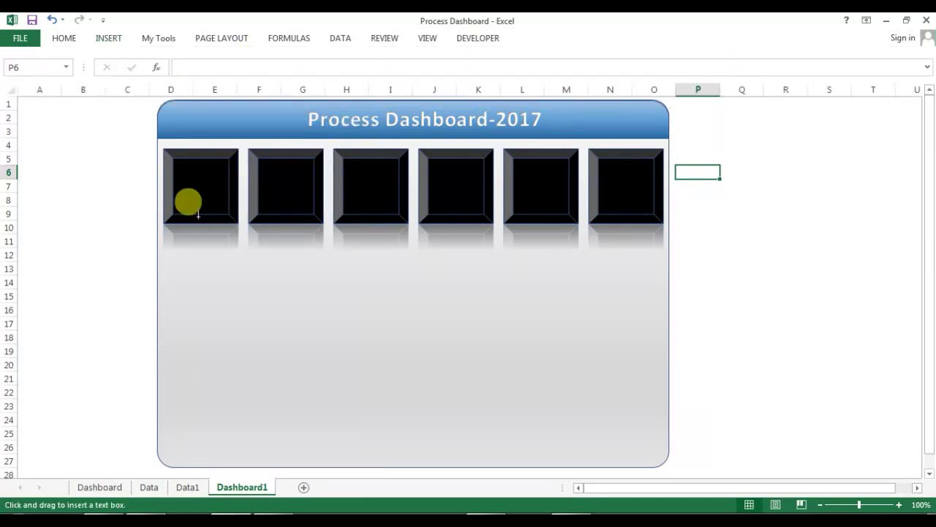
pyautogui.moveTo(90, 238); pyautogui.dragTo(268, 283)
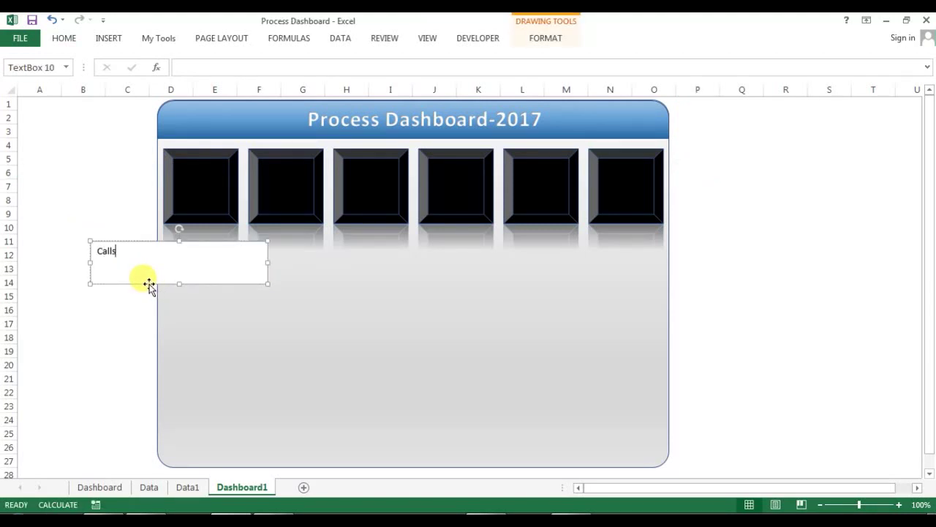
pyautogui.moveTo(263, 278); pyautogui.dragTo(207, 185)
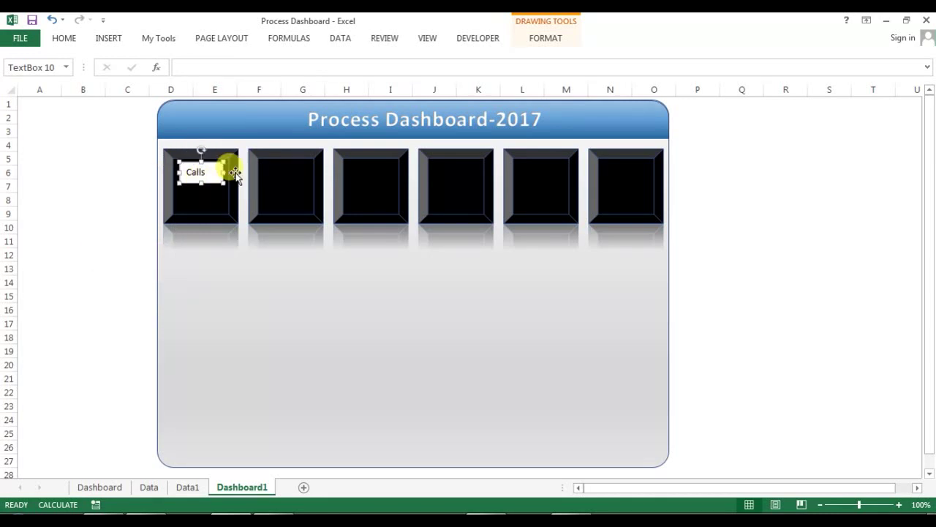
# Give the Calls box no outline, no fill and white text.
pyautogui.click(550, 41)
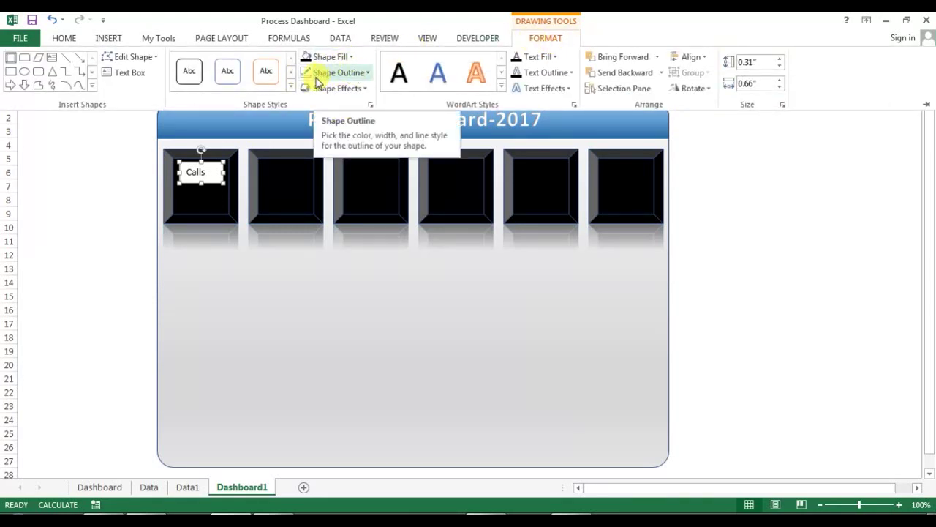
pyautogui.click(360, 76)
pyautogui.click(343, 212)
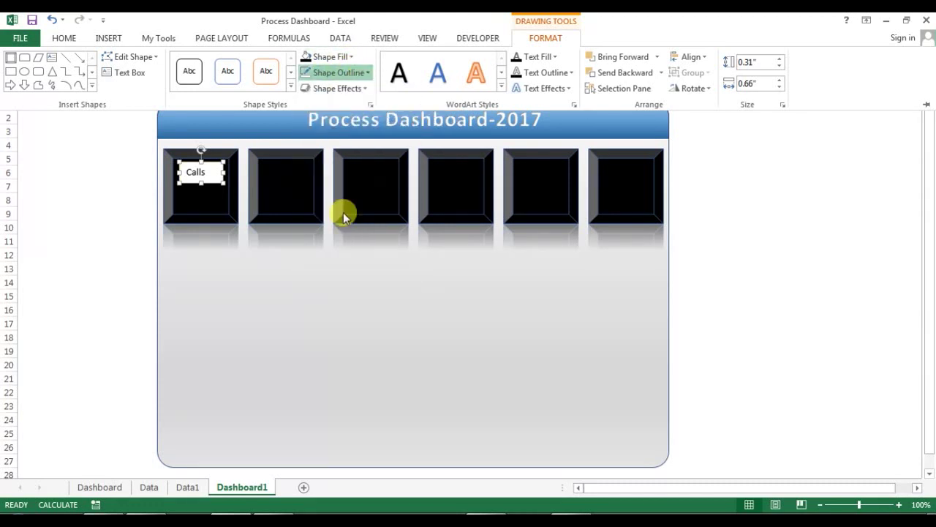
pyautogui.click(350, 57)
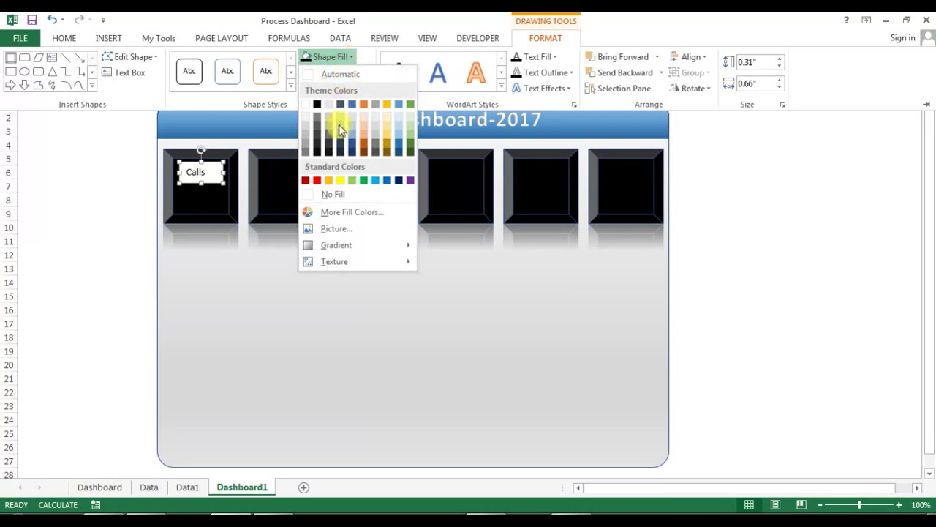
pyautogui.click(327, 196)
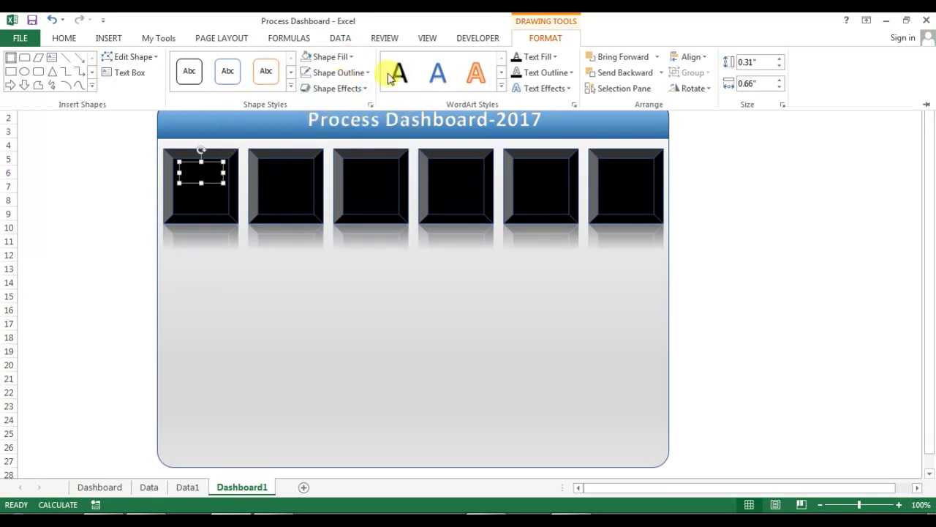
pyautogui.click(558, 59)
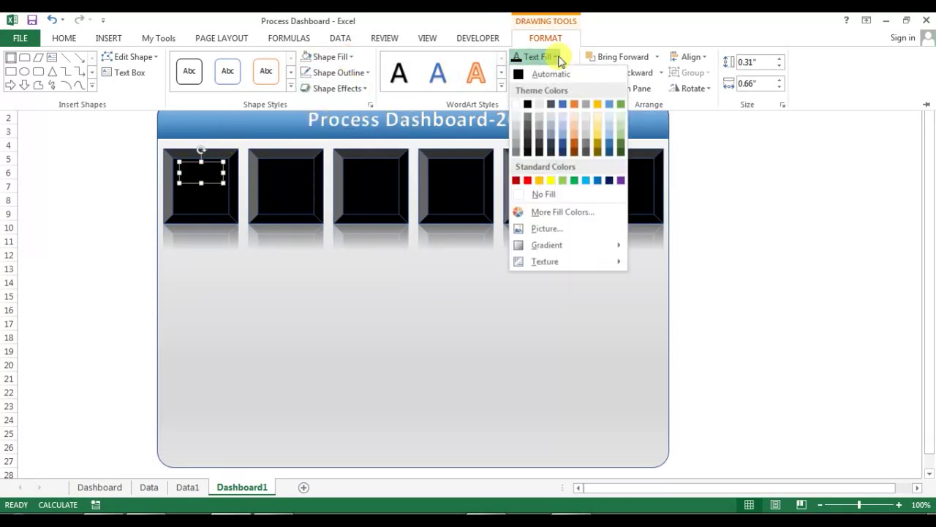
pyautogui.click(519, 107)
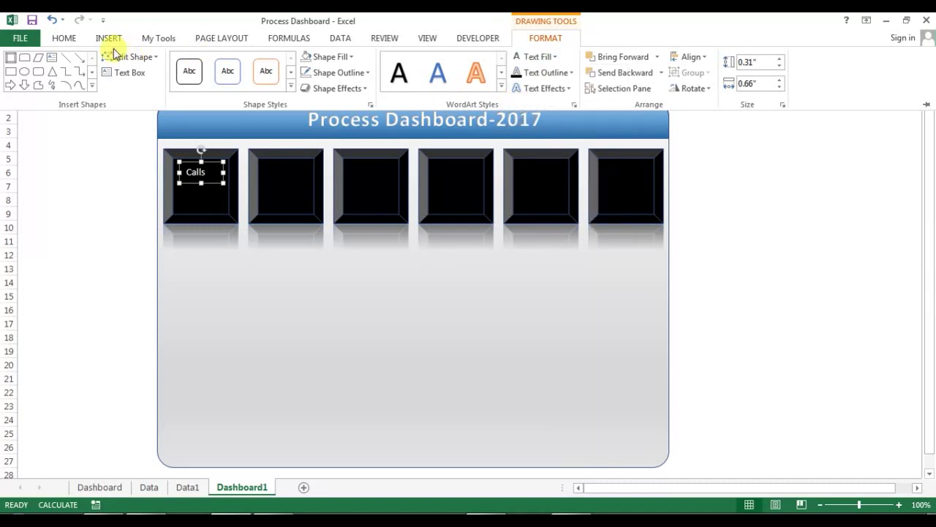
# Centre the Calls text vertically and horizontally, then widen the box slightly.
pyautogui.click(66, 38)
pyautogui.click(275, 62)
pyautogui.click(275, 83)
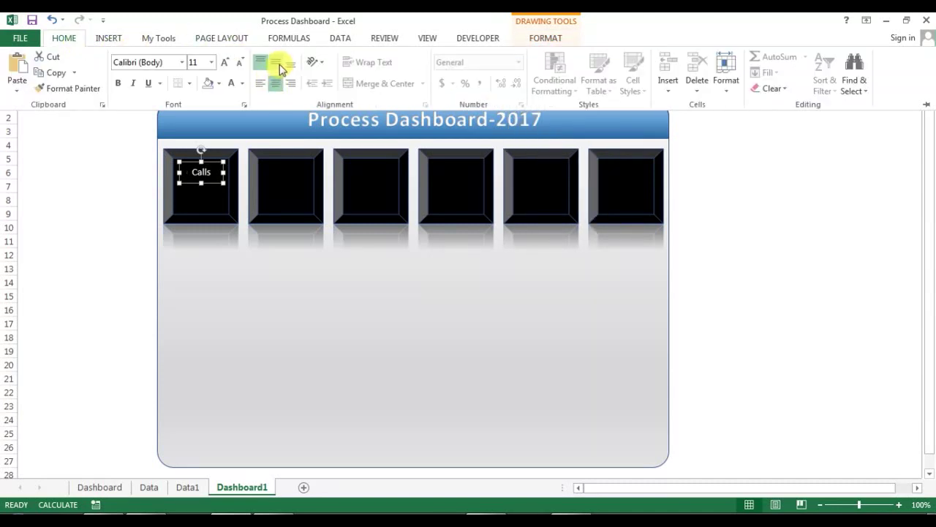
pyautogui.click(174, 173)
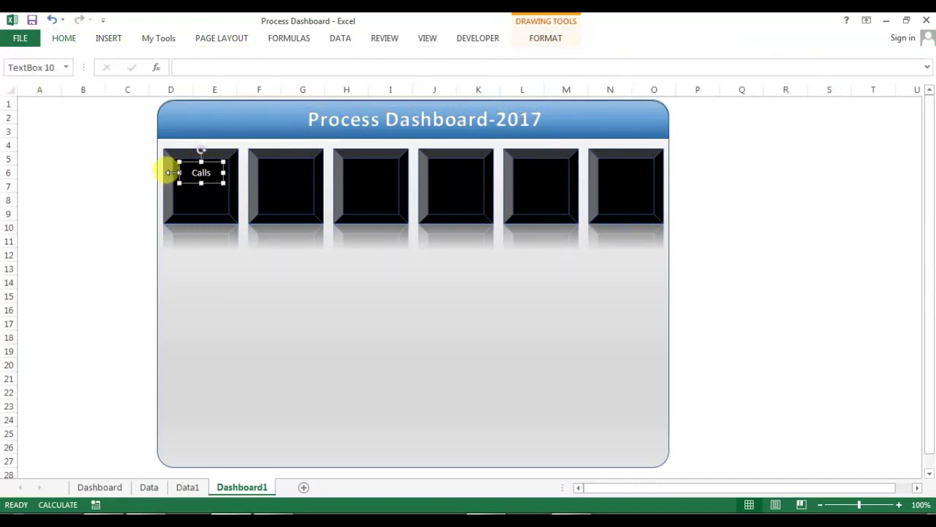
pyautogui.moveTo(176, 172); pyautogui.dragTo(207, 183)
pyautogui.click(197, 189)
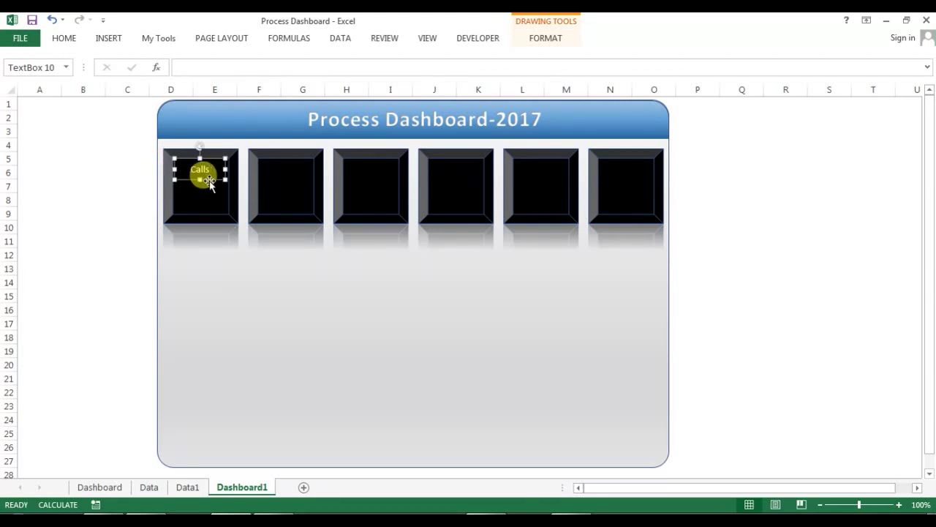
# Copy the Calls label into the second tile and change its text to Sales.
pyautogui.hotkey('ctrl', 'c')
pyautogui.hotkey('ctrl', 'v')
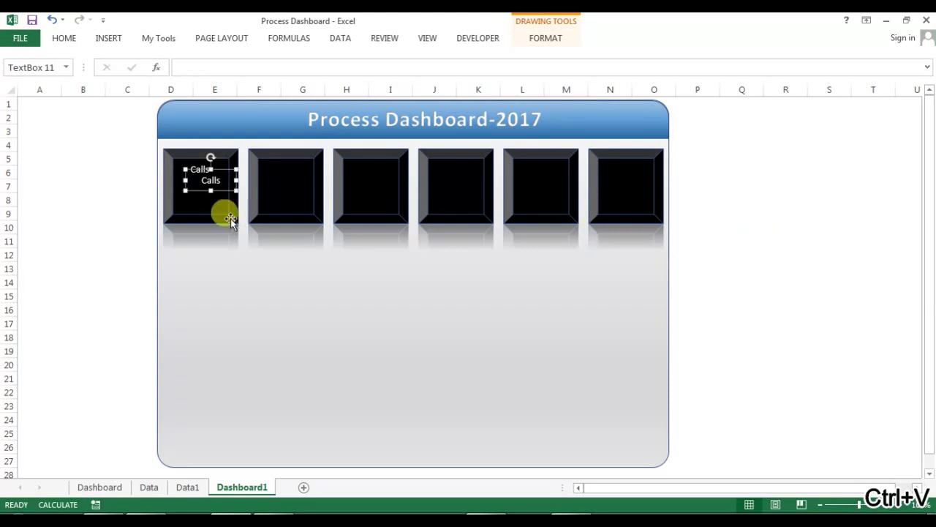
pyautogui.moveTo(214, 188); pyautogui.dragTo(290, 178)
pyautogui.click(100, 487)
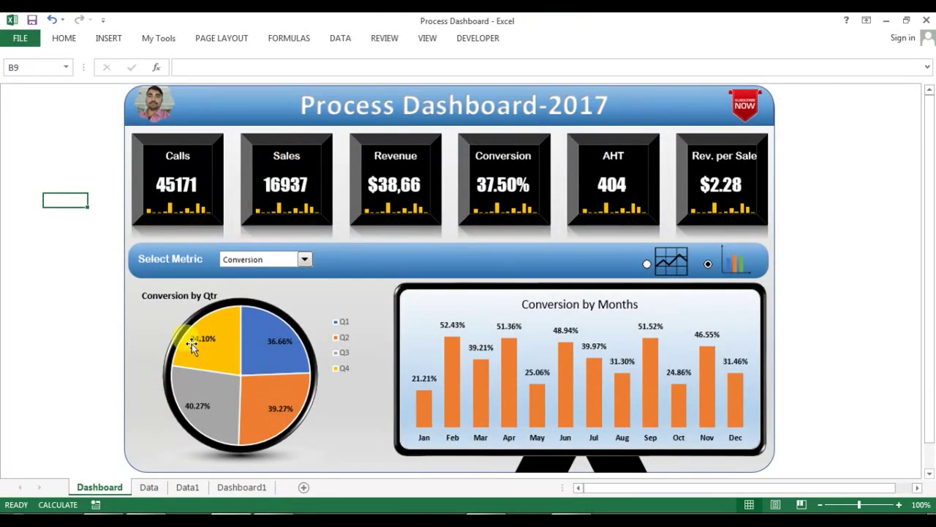
pyautogui.click(244, 487)
pyautogui.click(298, 166)
pyautogui.hotkey('ctrl', 'a')
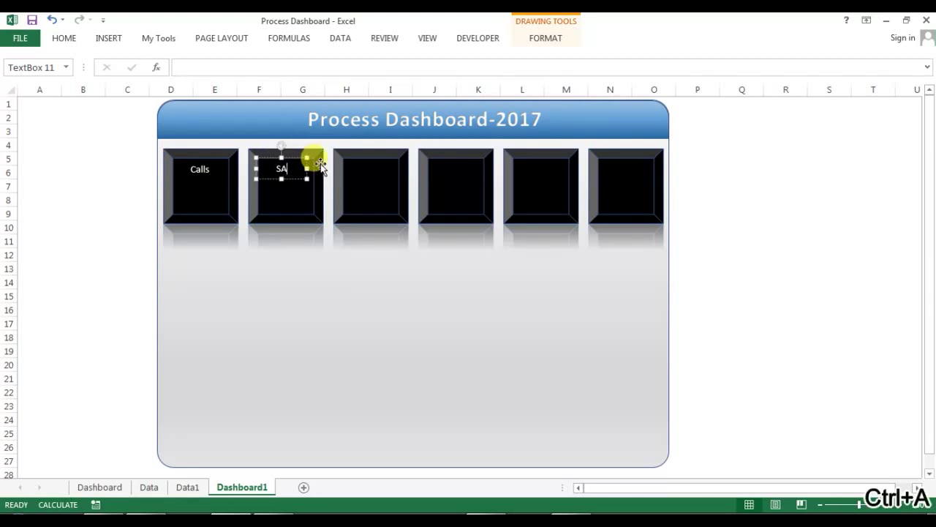
pyautogui.write('Sales')
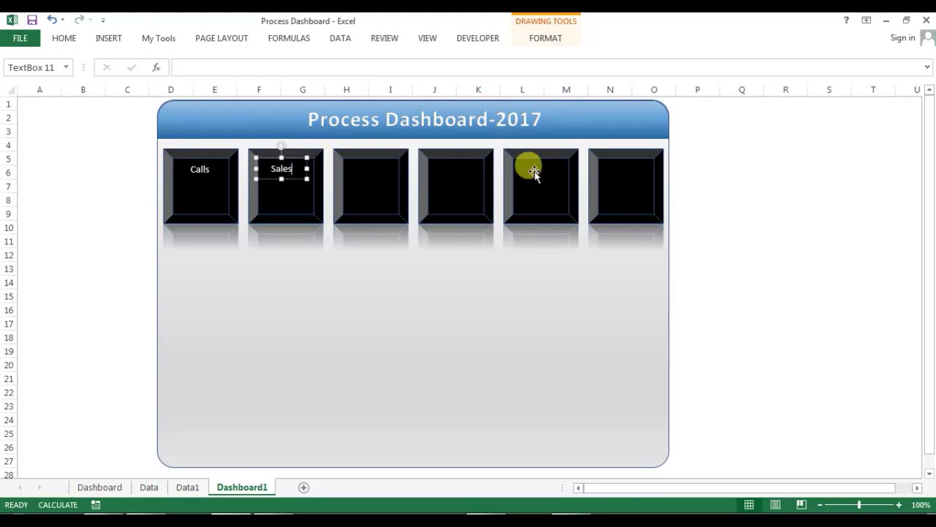
# Paste copies of the Sales label into the remaining tiles.
pyautogui.click(684, 171)
pyautogui.click(286, 168)
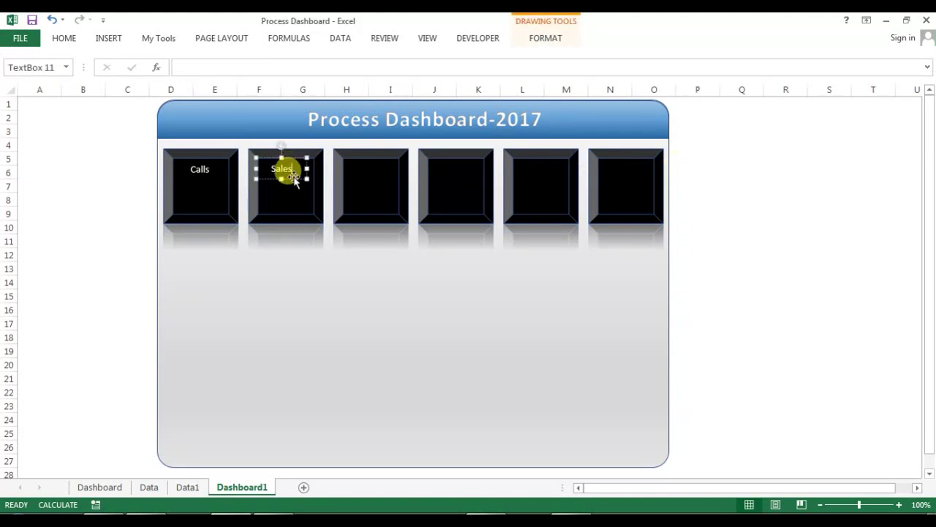
pyautogui.click(293, 181)
pyautogui.hotkey('ctrl', 'c')
pyautogui.hotkey('ctrl', 'v')
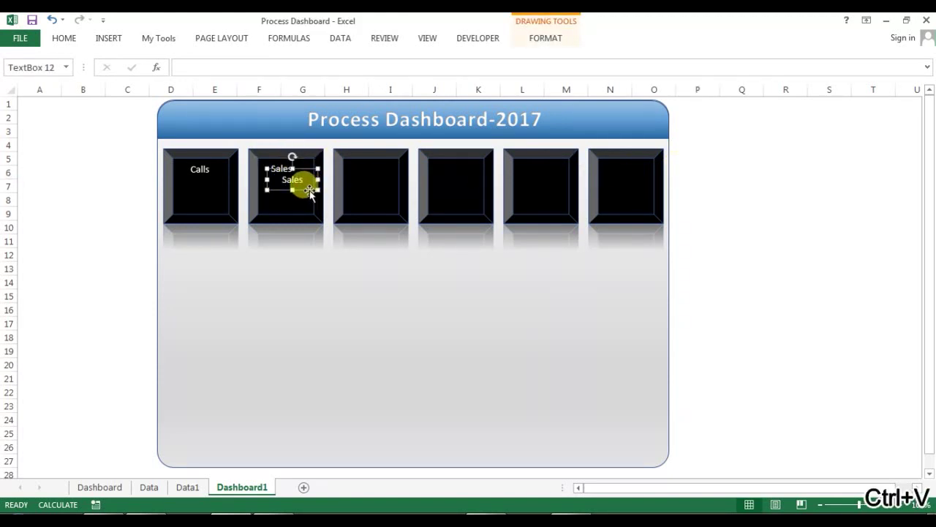
pyautogui.moveTo(303, 184); pyautogui.dragTo(385, 177)
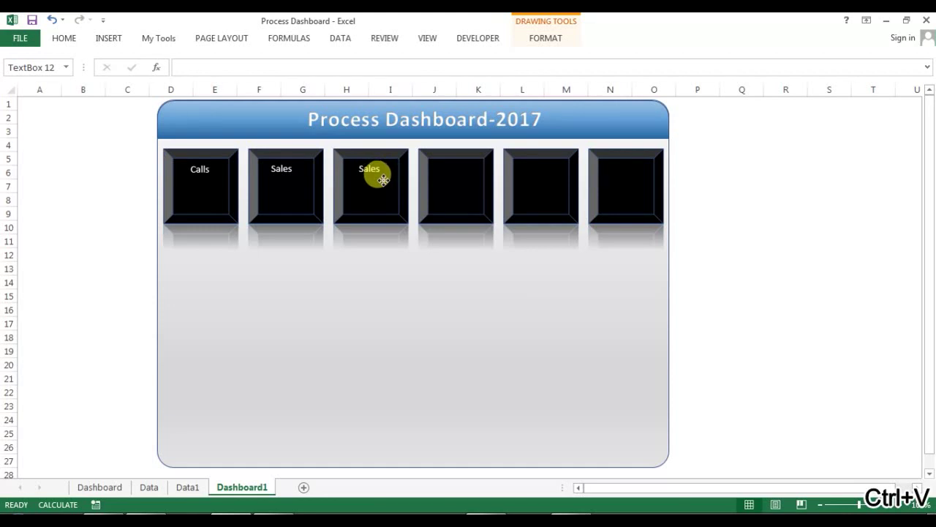
pyautogui.hotkey('ctrl', 'c')
pyautogui.hotkey('ctrl', 'v')
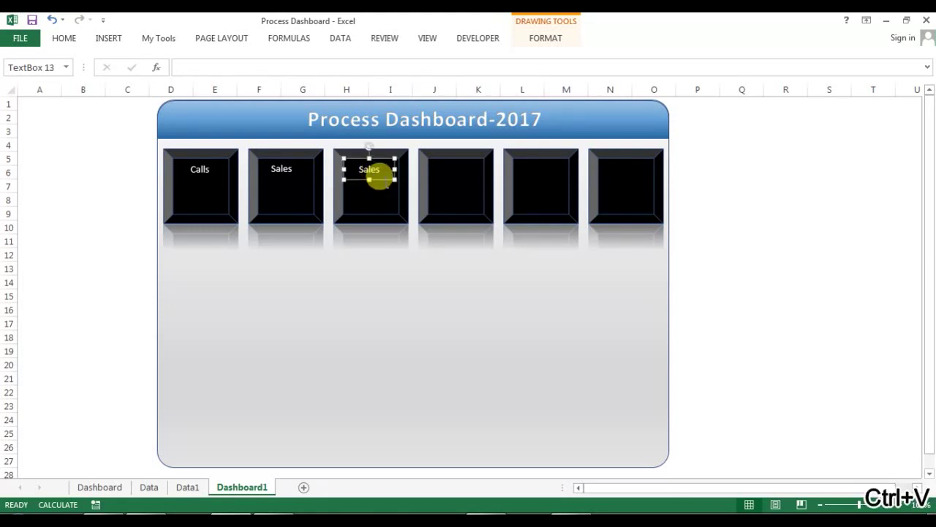
pyautogui.moveTo(390, 192); pyautogui.dragTo(460, 180)
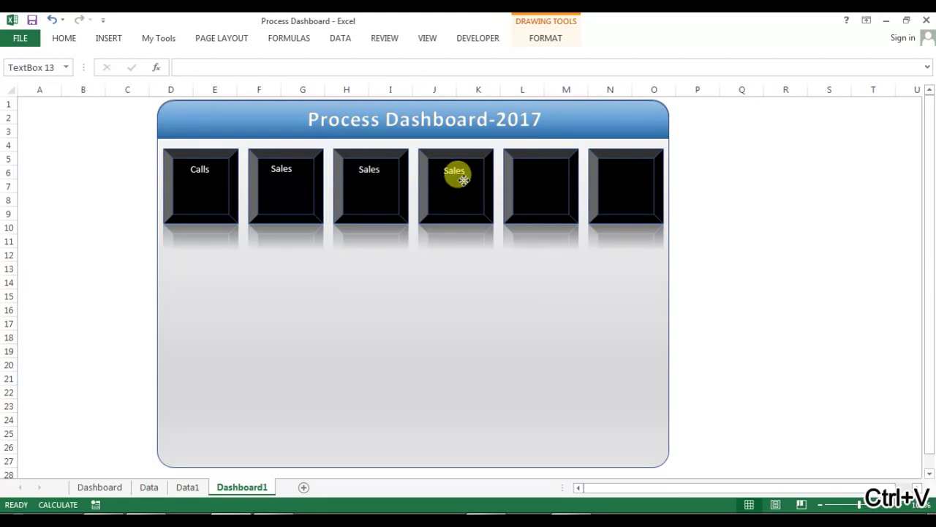
pyautogui.hotkey('ctrl', 'v')
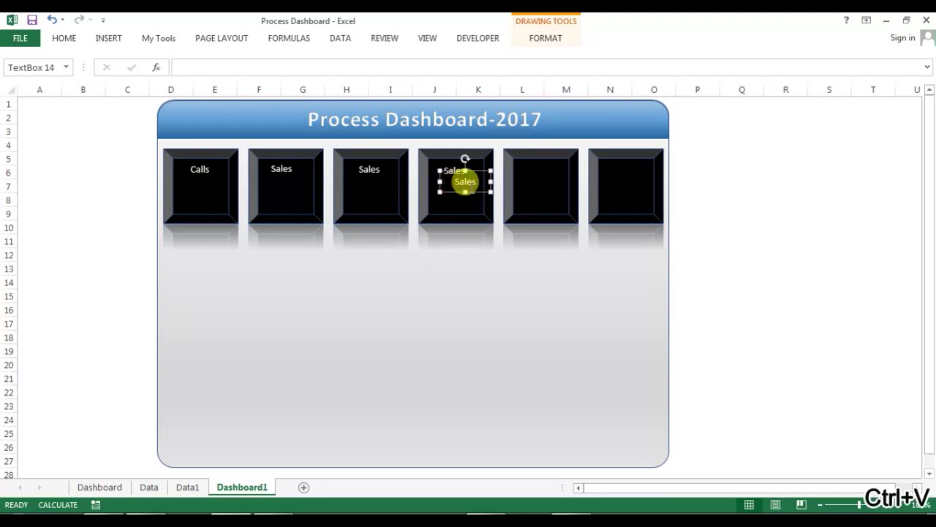
pyautogui.moveTo(485, 189); pyautogui.dragTo(626, 177)
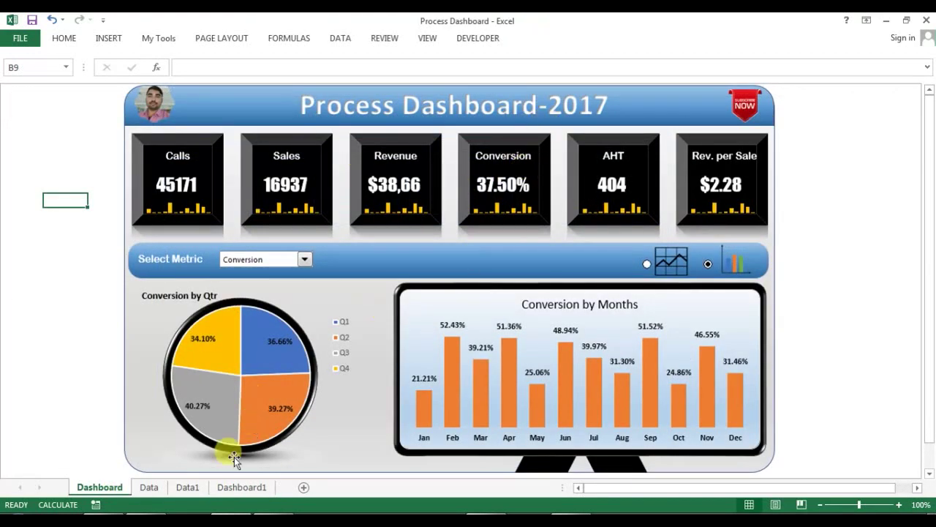
pyautogui.click(251, 487)
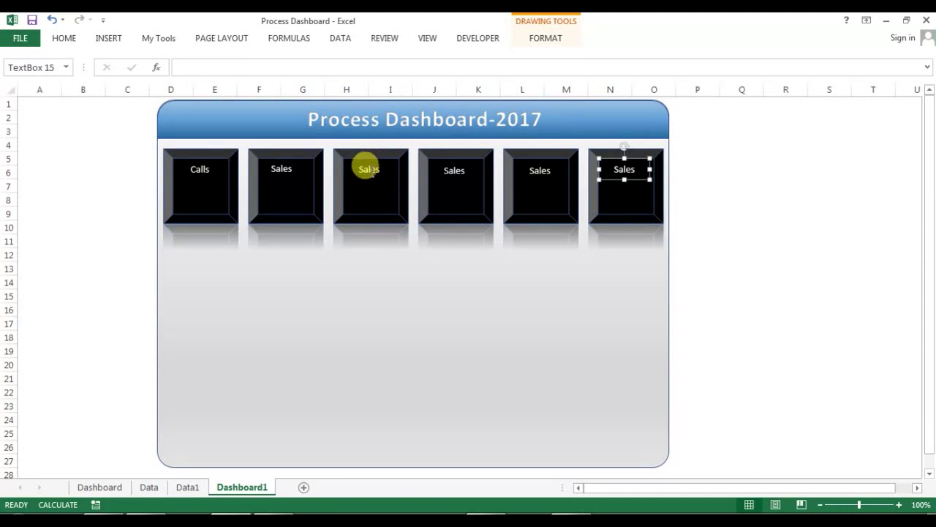
# Retype the copied labels as Revenue, Conversion, AHT and Rev. per Sale, then compare with the Dashboard sheet.
pyautogui.click(368, 168)
pyautogui.hotkey('ctrl', 'a')
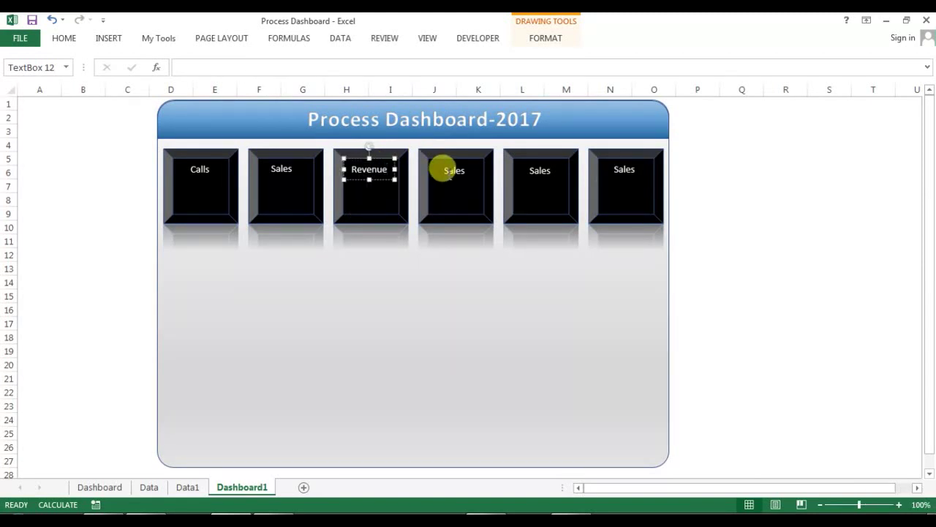
pyautogui.click(454, 168)
pyautogui.hotkey('ctrl', 'a')
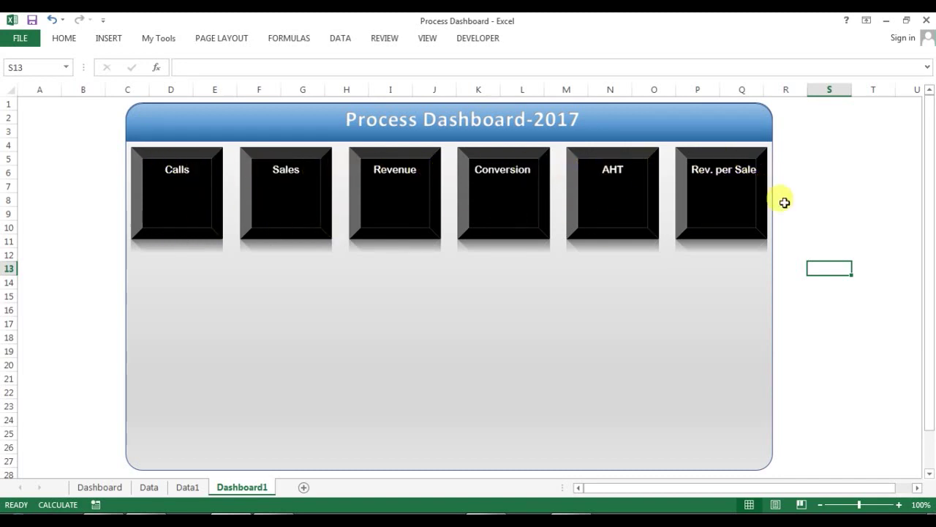
pyautogui.click(829, 196)
pyautogui.click(109, 486)
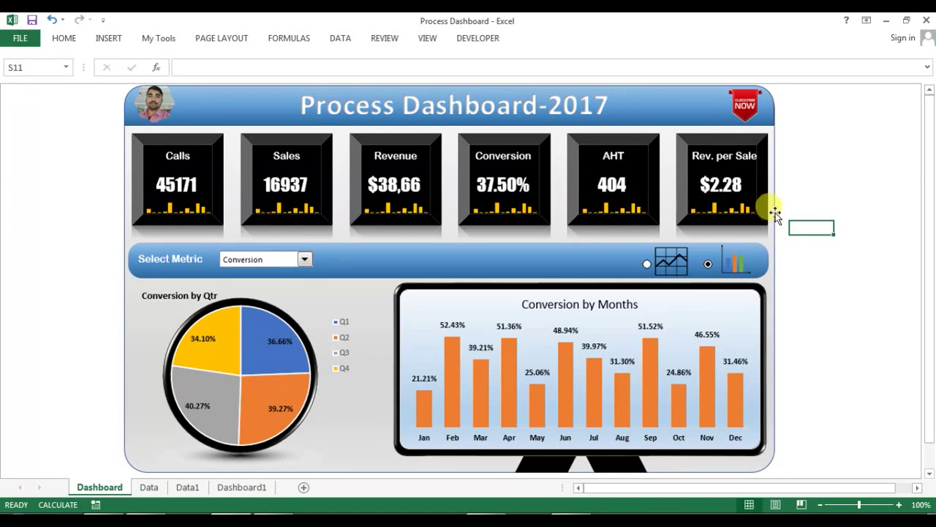
# Switch back to the Dashboard1 sheet with its six labelled tiles.
pyautogui.click(223, 490)
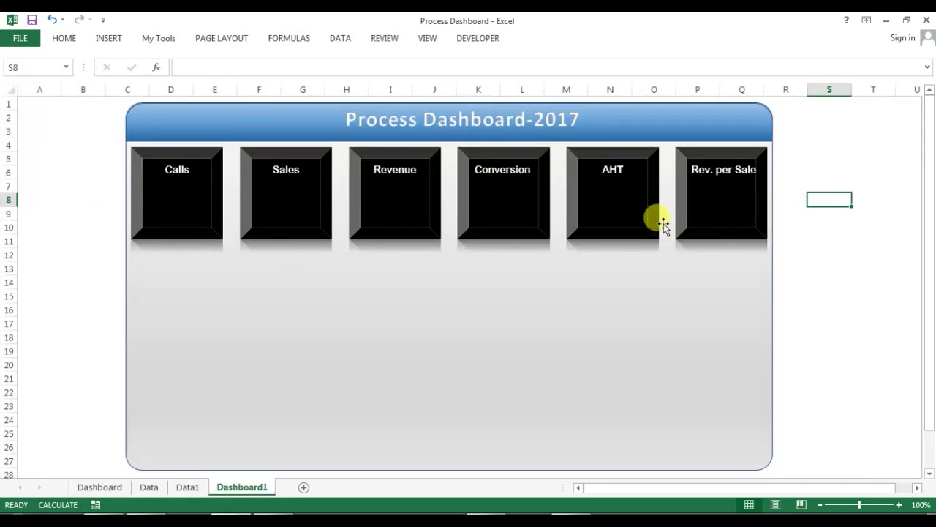